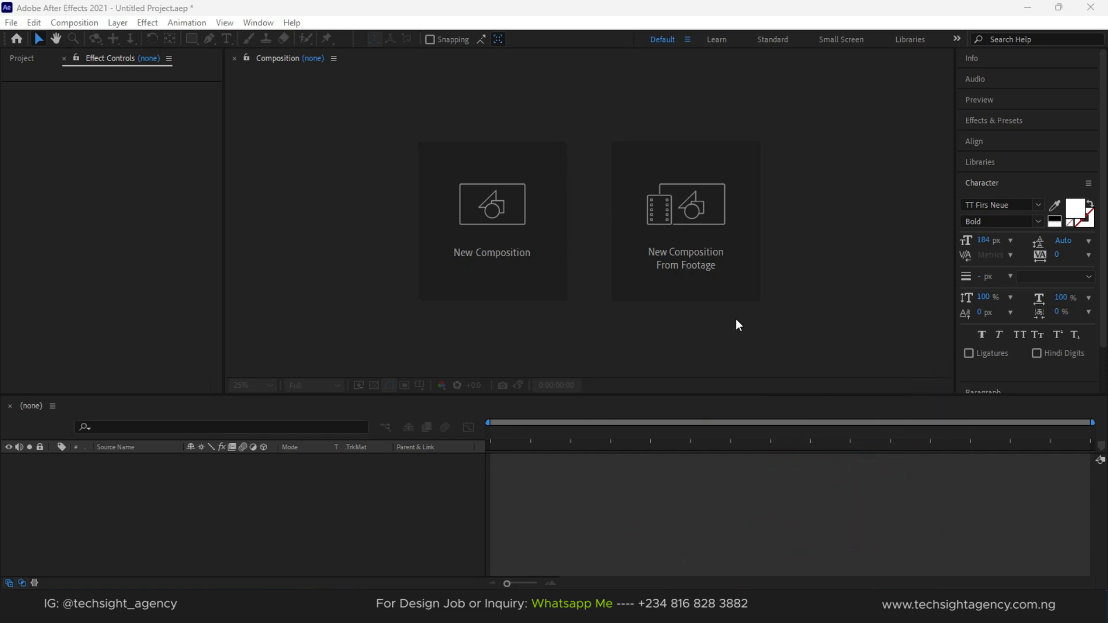
Step: Create a new HDTV 1080 29.97 composition, 1920 x 1080 px, with a duration of 10 seconds
{"action": "left_click", "coordinate": [490, 217]}
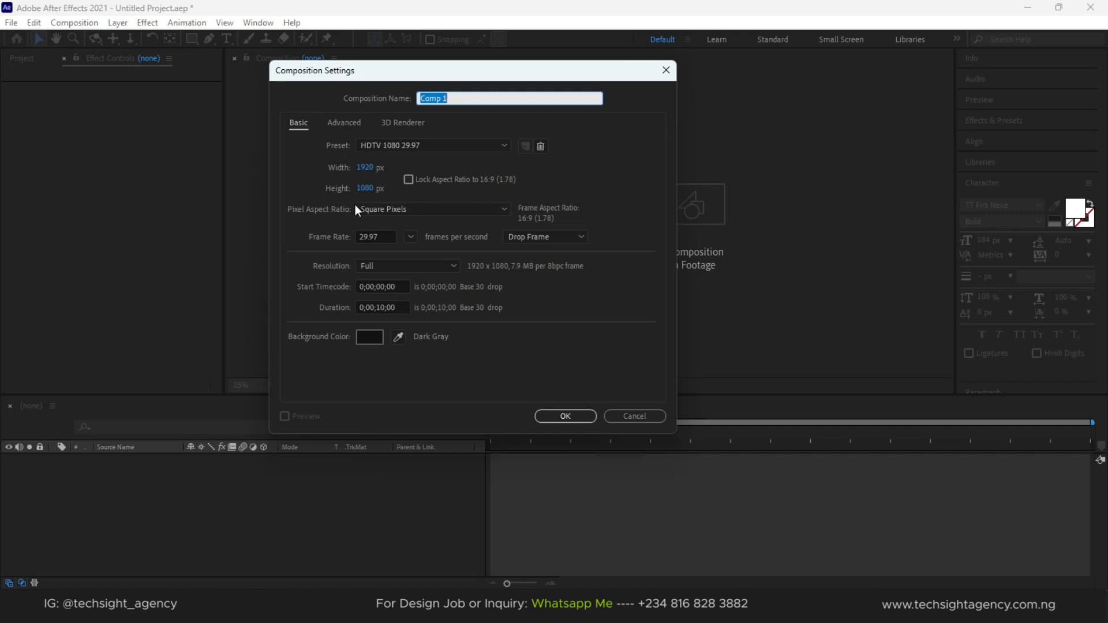
{"action": "left_click", "coordinate": [380, 308]}
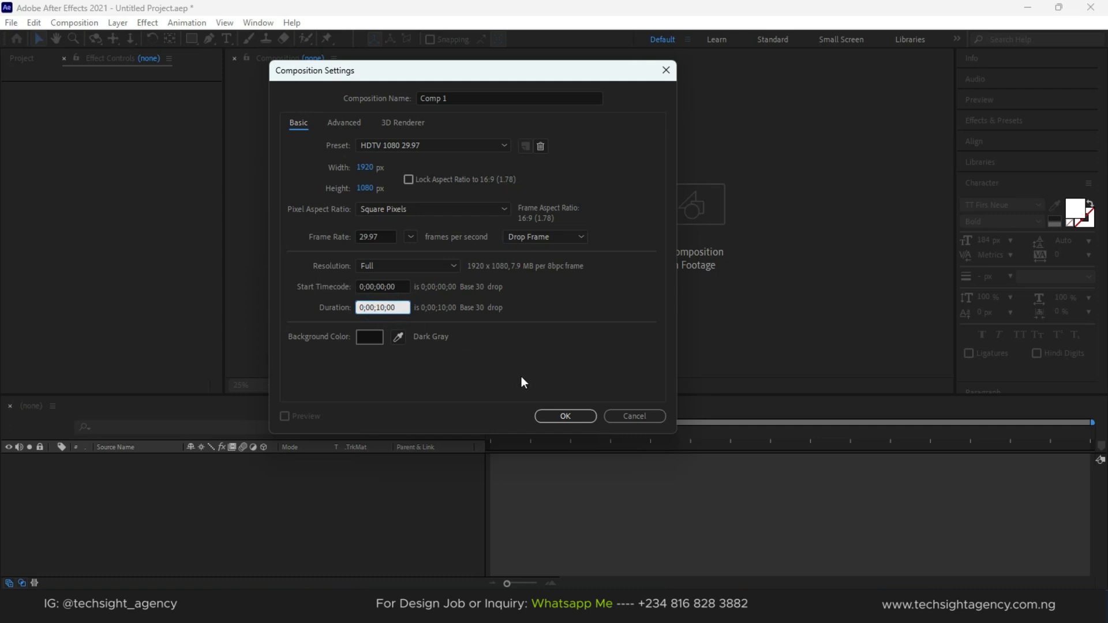
{"action": "left_click", "coordinate": [551, 416]}
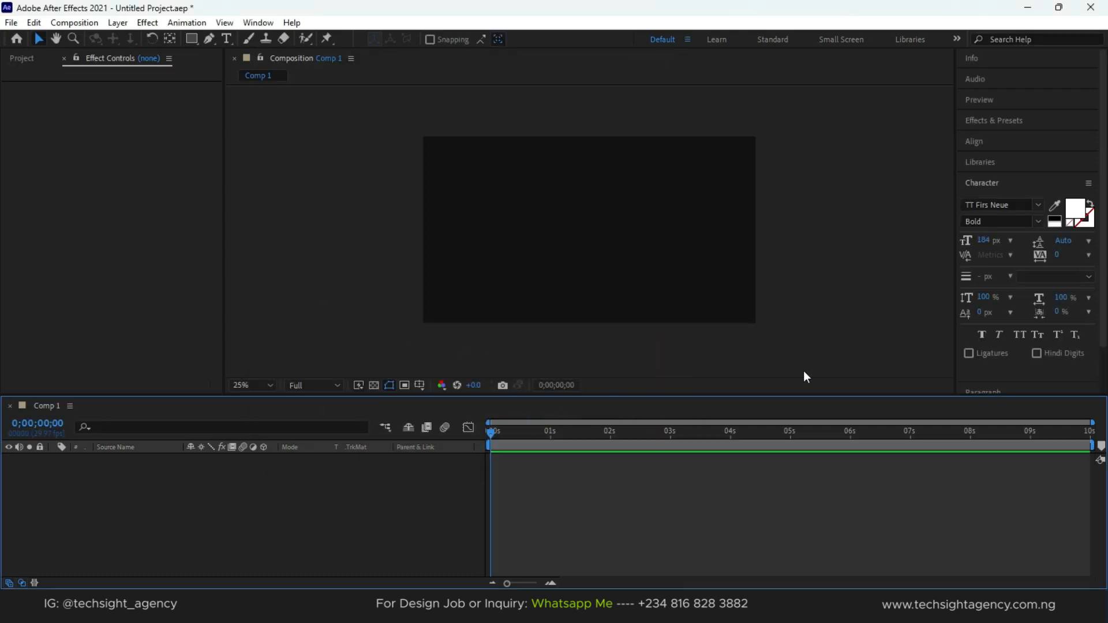
Step: Add a white (FFFFFF) solid layer at the full composition size of 1920 x 1080 px
{"action": "right_click", "coordinate": [166, 499]}
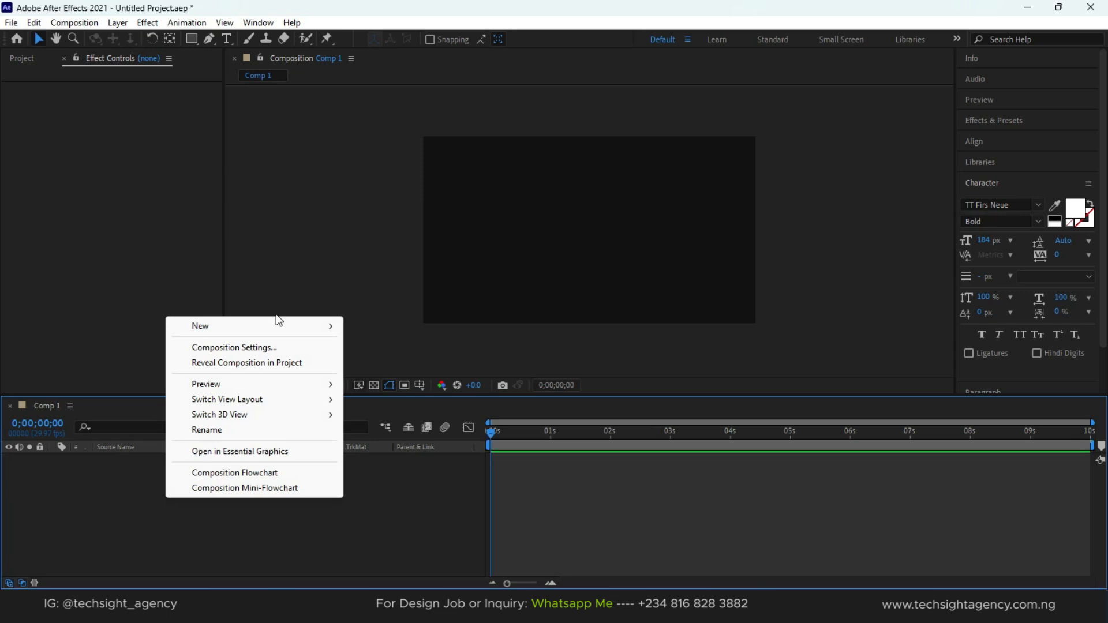
{"action": "mouse_move", "coordinate": [281, 332]}
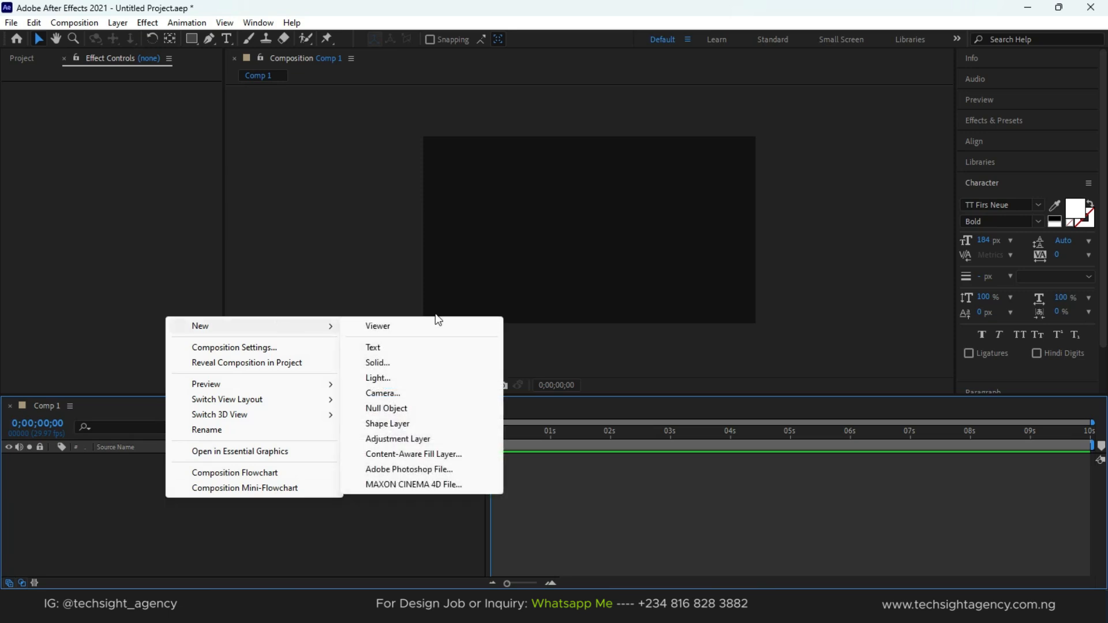
{"action": "left_click", "coordinate": [415, 363]}
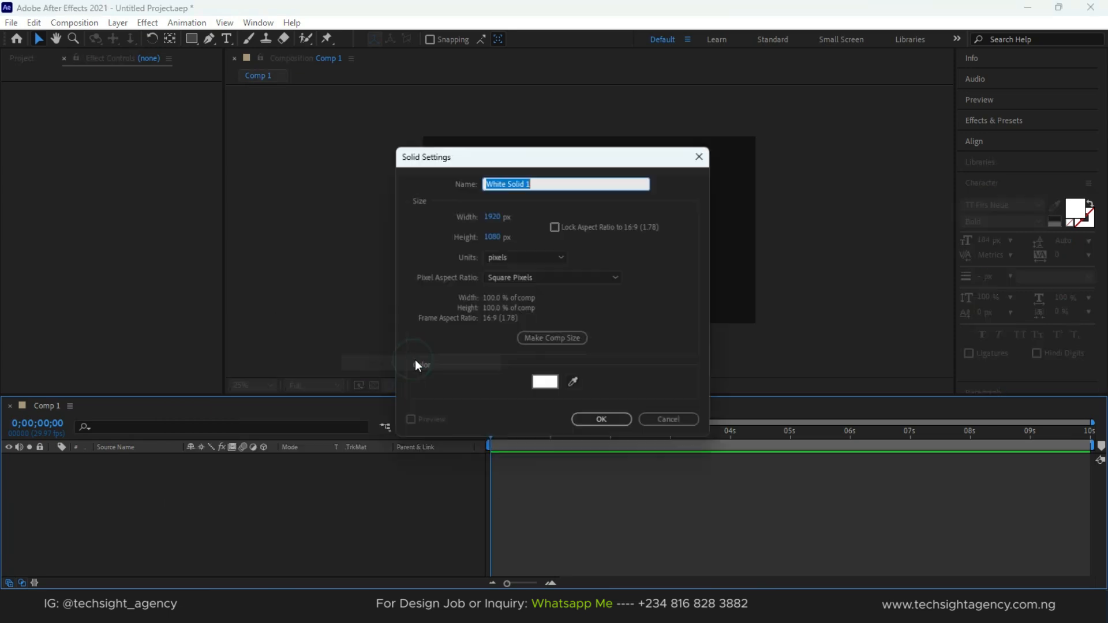
{"action": "left_click", "coordinate": [555, 387]}
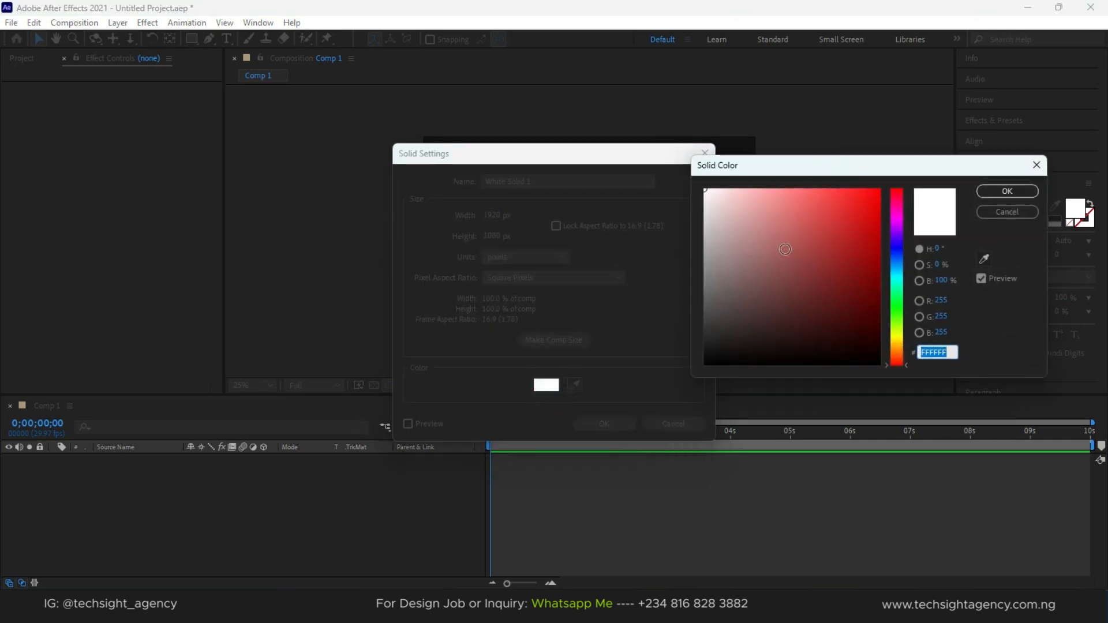
{"action": "key", "text": "Return"}
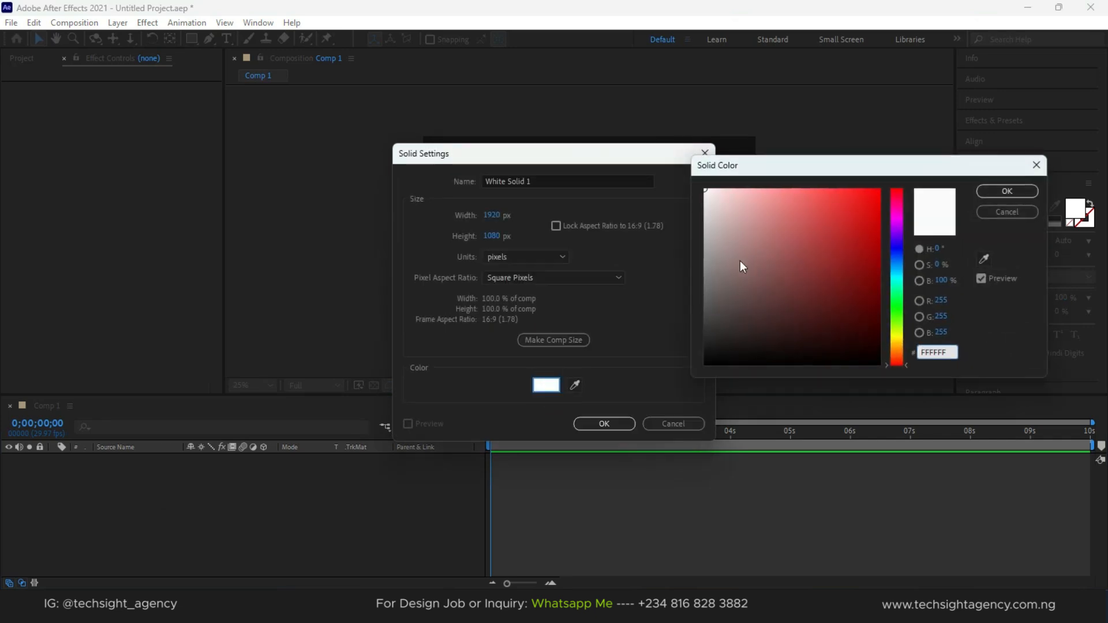
{"action": "key", "text": "Return"}
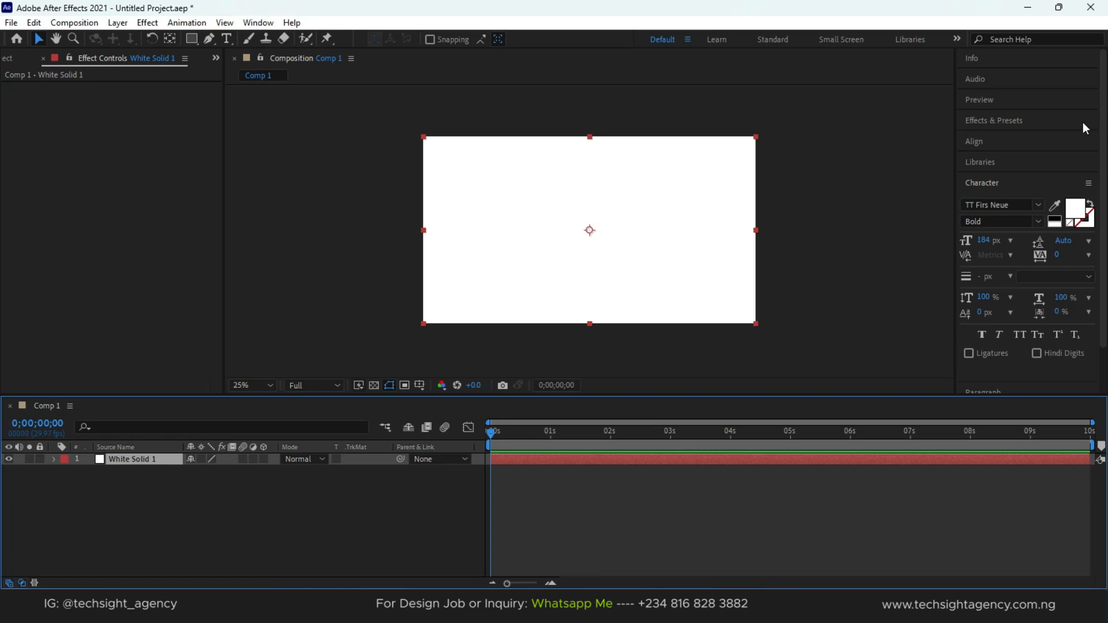
Step: Search the effects for "grad" and apply Gradient Ramp to the white solid layer
{"action": "left_click", "coordinate": [996, 120]}
{"action": "left_click", "coordinate": [993, 137]}
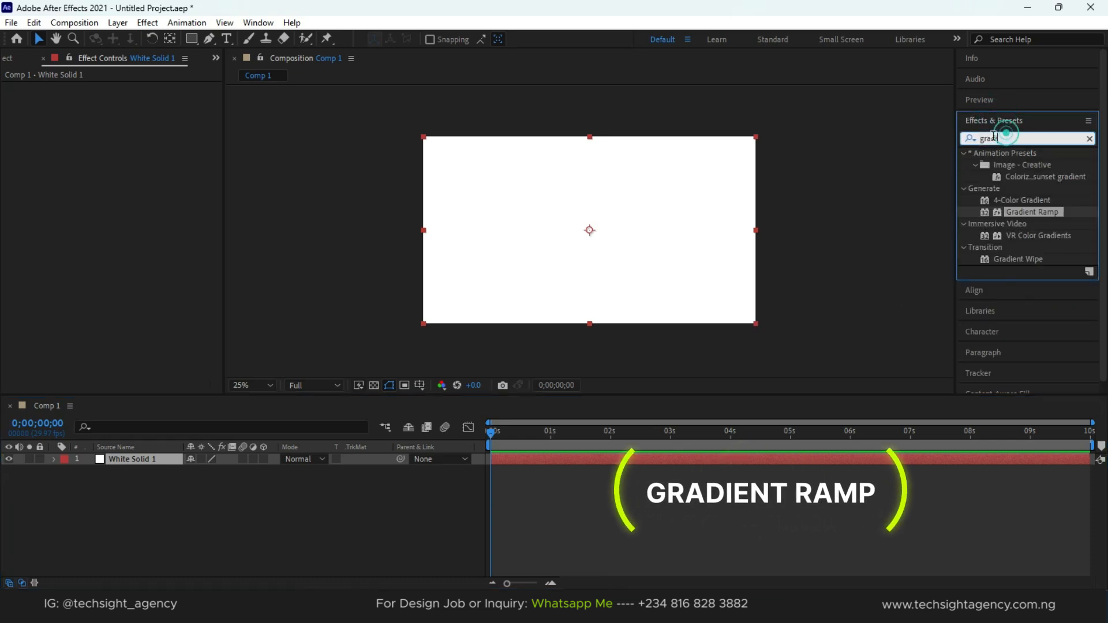
{"action": "key", "text": "BackSpace"}
{"action": "key", "text": "BackSpace"}
{"action": "key", "text": "BackSpace"}
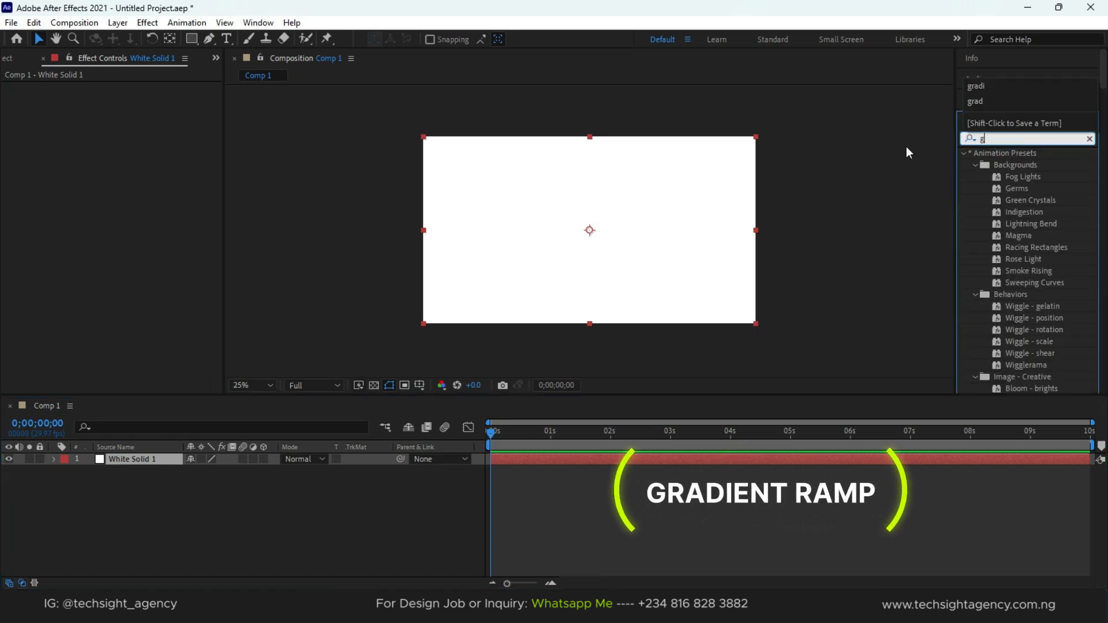
{"action": "type", "text": "adie"}
{"action": "key", "text": "BackSpace"}
{"action": "key", "text": "BackSpace"}
{"action": "key", "text": "BackSpace"}
{"action": "key", "text": "BackSpace"}
{"action": "type", "text": "rad"}
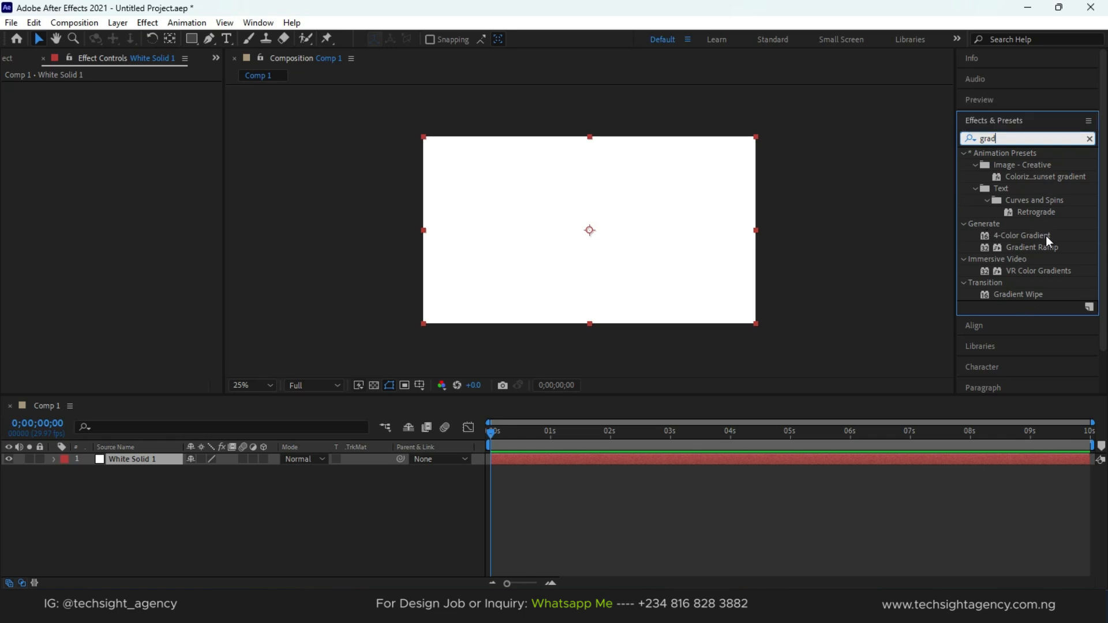
{"action": "left_click_drag", "start_coordinate": [1046, 245], "coordinate": [147, 459]}
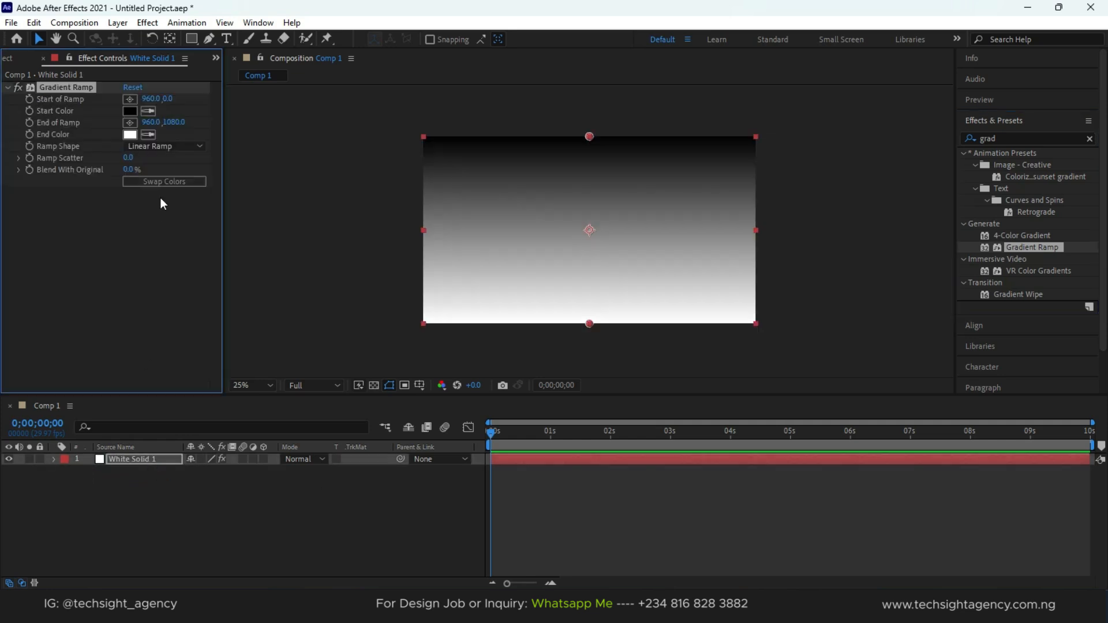
Step: Set the Gradient Ramp's end color to dark green, 417800
{"action": "left_click", "coordinate": [130, 135]}
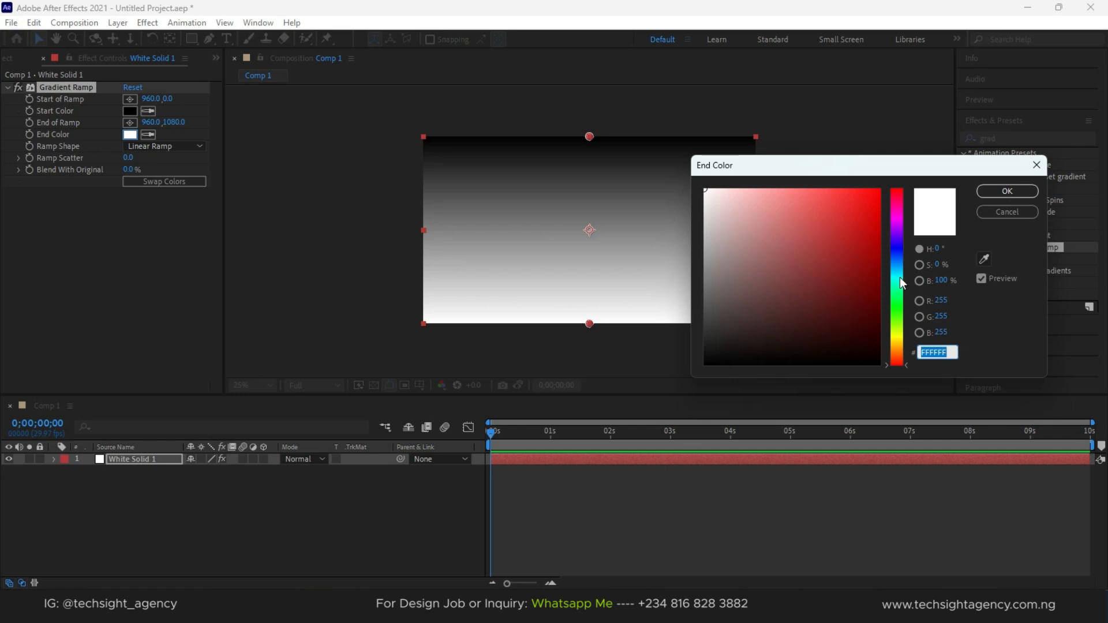
{"action": "left_click", "coordinate": [899, 321]}
{"action": "left_click", "coordinate": [855, 277]}
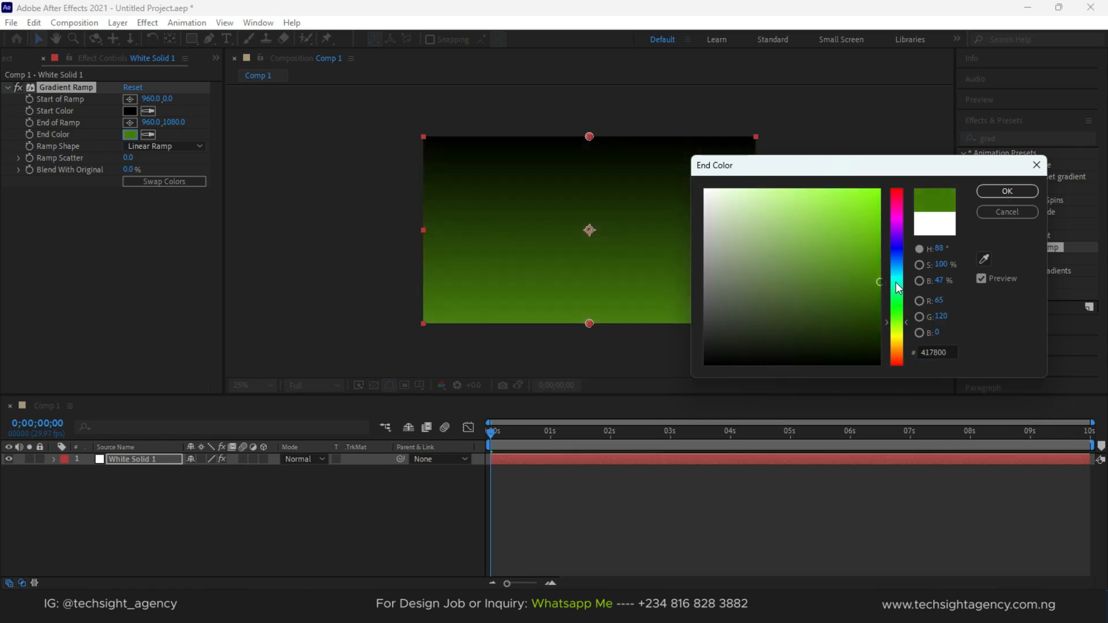
{"action": "key", "text": "Return"}
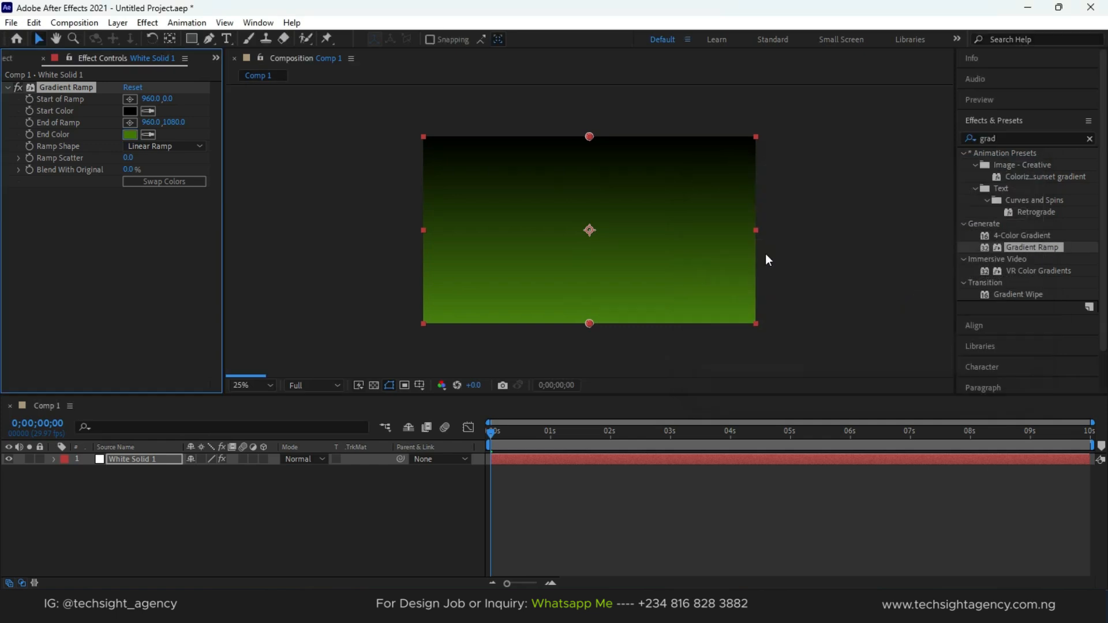
Step: Set the Gradient Ramp's start color to bright lime green, 9CD612
{"action": "left_click", "coordinate": [129, 110]}
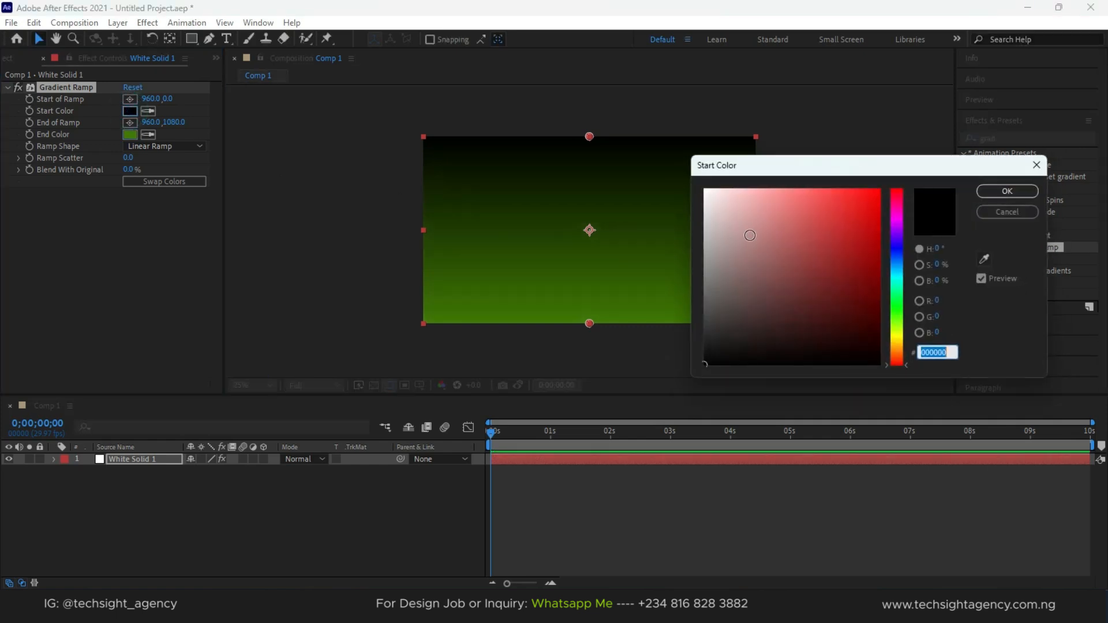
{"action": "left_click", "coordinate": [896, 323]}
{"action": "left_click_drag", "start_coordinate": [865, 240], "coordinate": [866, 216]}
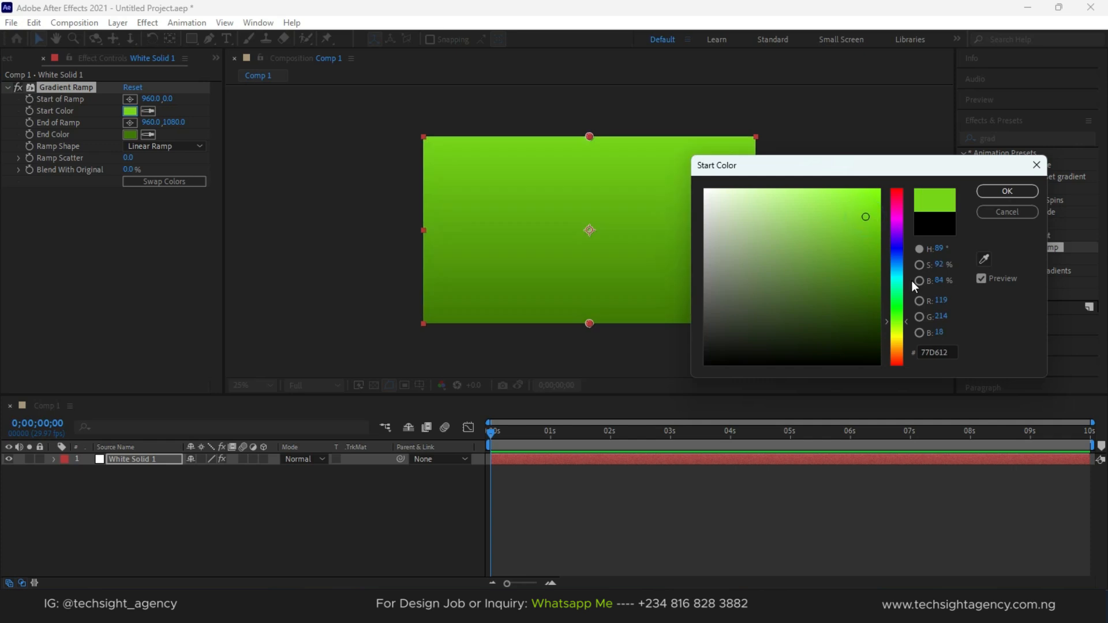
{"action": "left_click_drag", "start_coordinate": [901, 323], "coordinate": [899, 327]}
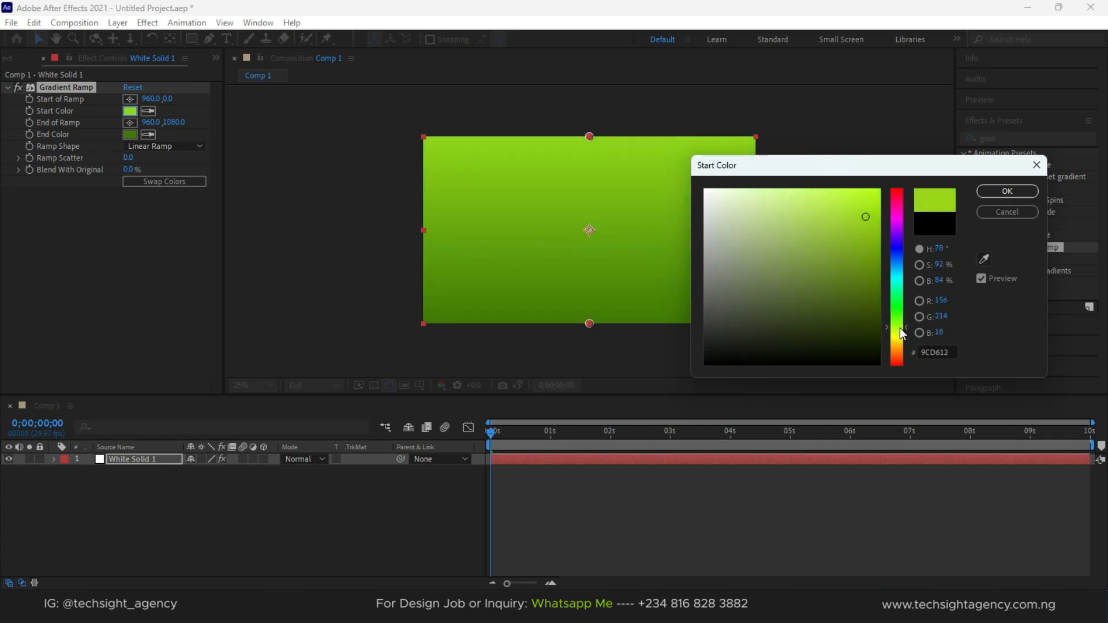
{"action": "key", "text": "Return"}
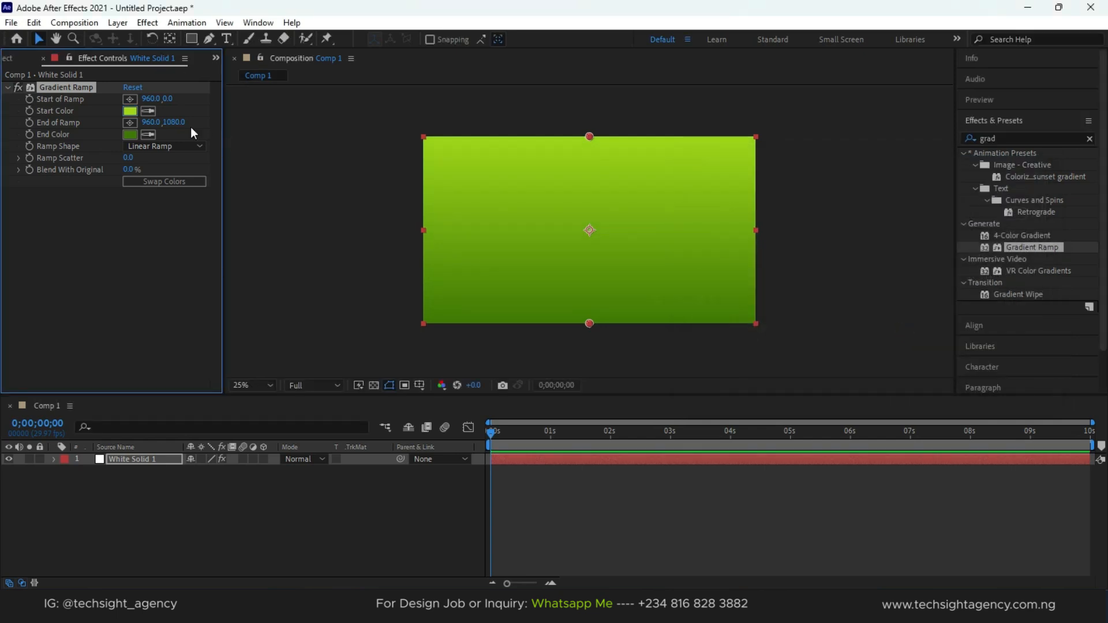
Step: Change the ramp shape to Radial Ramp and move the start of the ramp down to 960, 56
{"action": "left_click", "coordinate": [155, 147]}
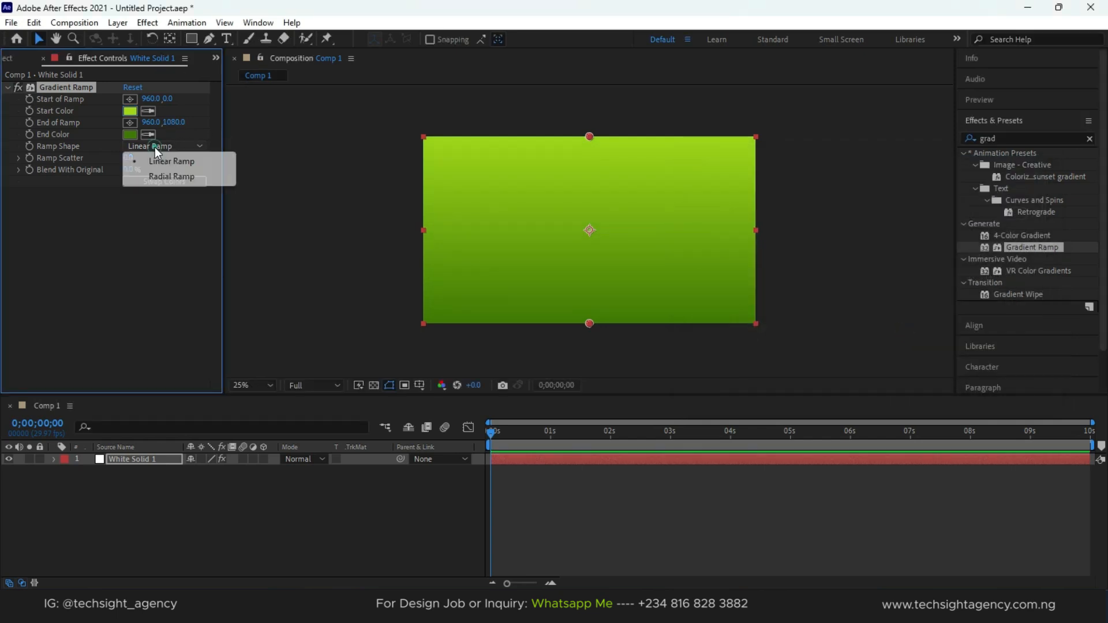
{"action": "left_click", "coordinate": [167, 175]}
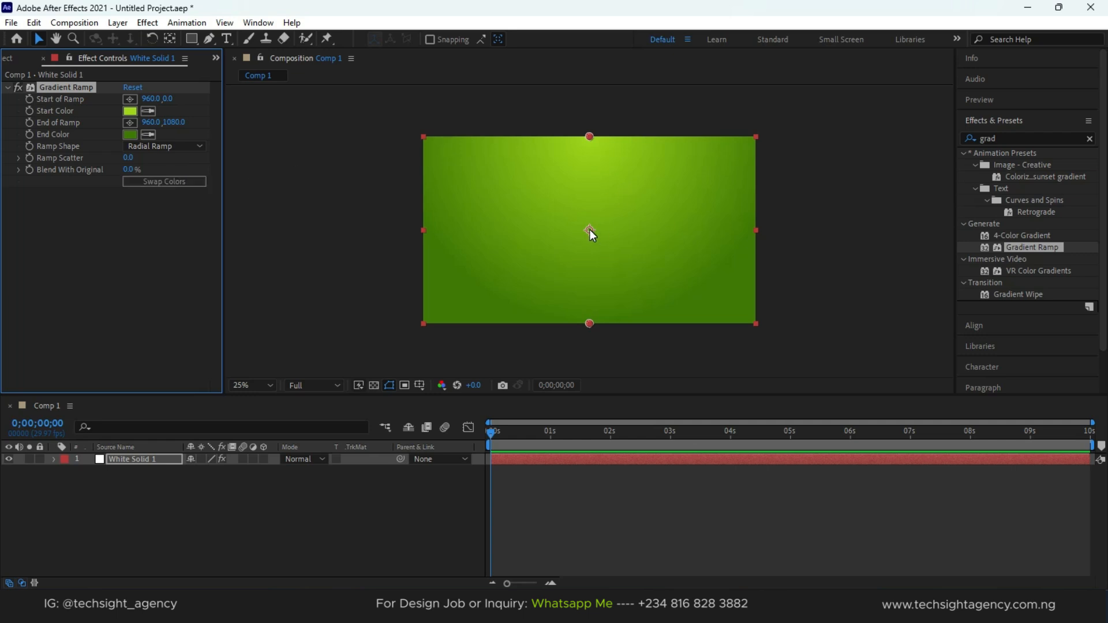
{"action": "left_click_drag", "start_coordinate": [590, 136], "coordinate": [589, 147]}
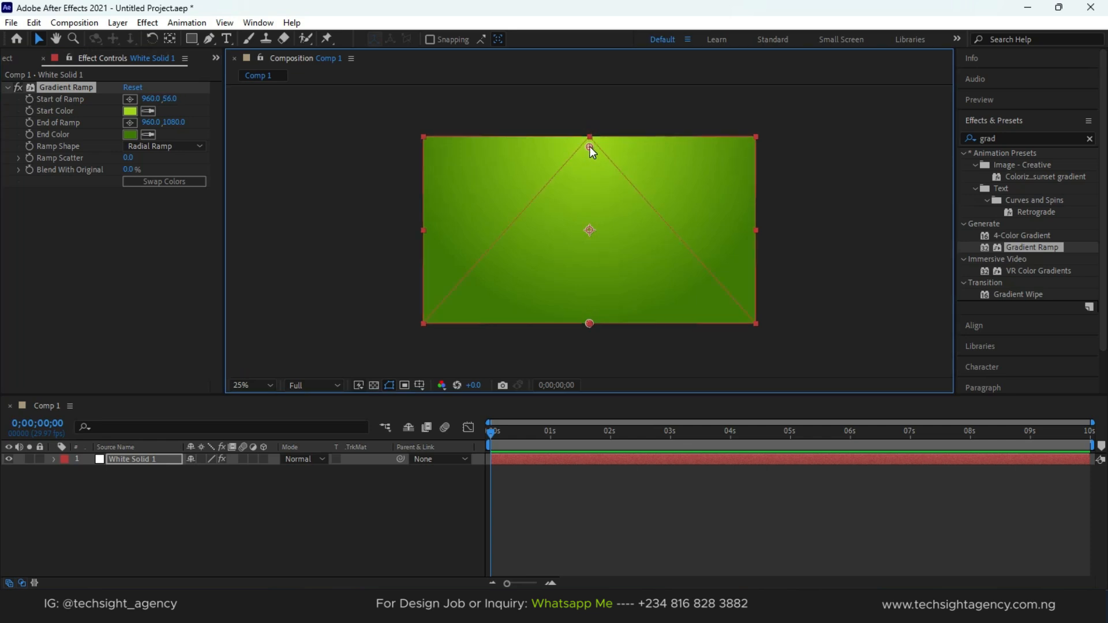
Step: Add a text layer reading "SMOOTH" over the gradient and set its font size to 220 px
{"action": "left_click", "coordinate": [353, 234]}
{"action": "key", "text": "ctrl+t"}
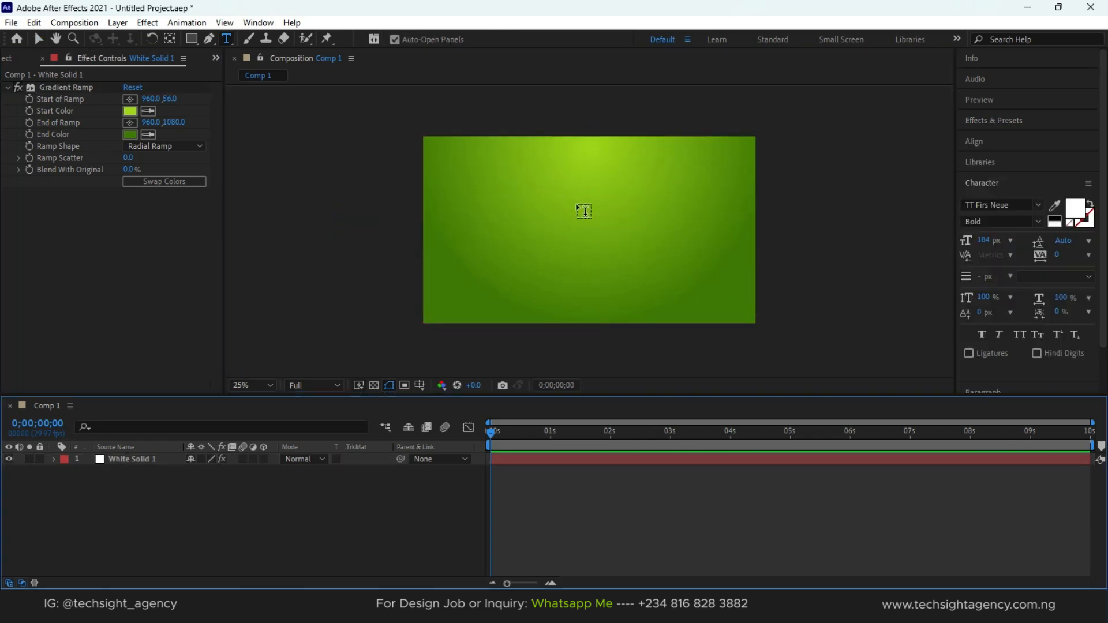
{"action": "left_click", "coordinate": [503, 218]}
{"action": "type", "text": "S"}
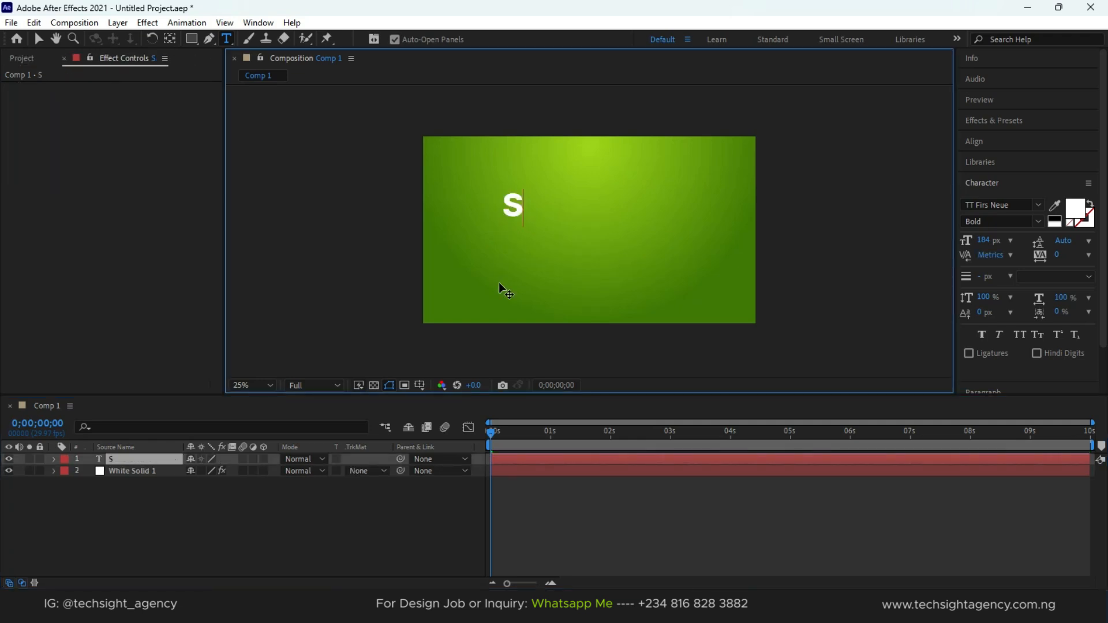
{"action": "type", "text": "MOT"}
{"action": "key", "text": "BackSpace"}
{"action": "type", "text": "OTH"}
{"action": "key", "text": "ctrl+a"}
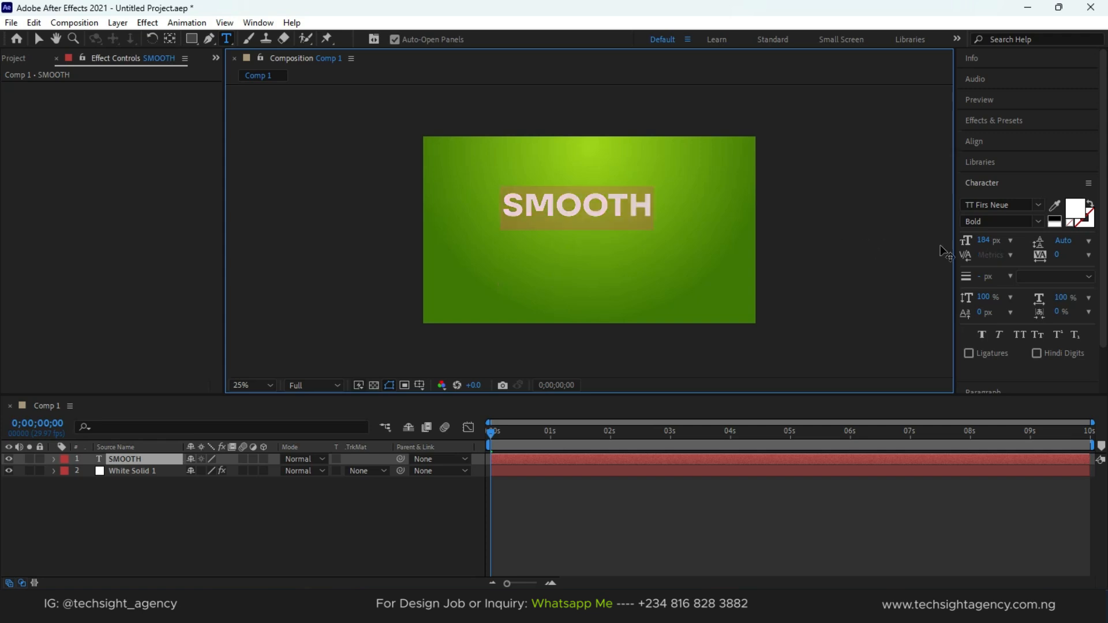
{"action": "left_click_drag", "start_coordinate": [983, 240], "coordinate": [1012, 247]}
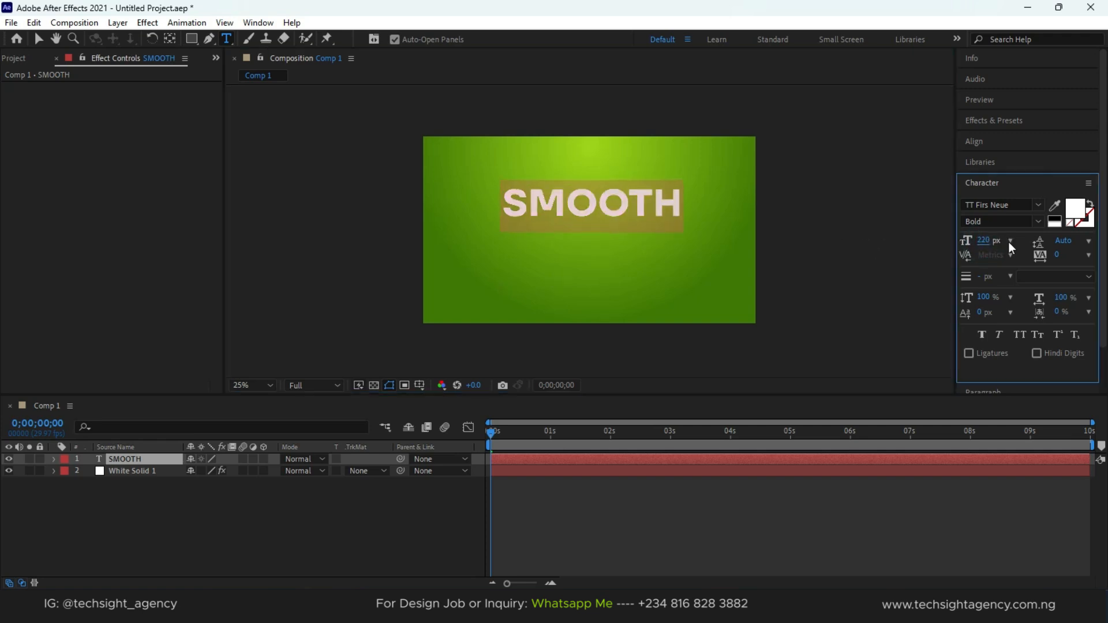
Step: Center the text layer horizontally and vertically in the composition
{"action": "left_click", "coordinate": [984, 141]}
{"action": "left_click", "coordinate": [993, 177]}
{"action": "key", "text": "Caps_Lock"}
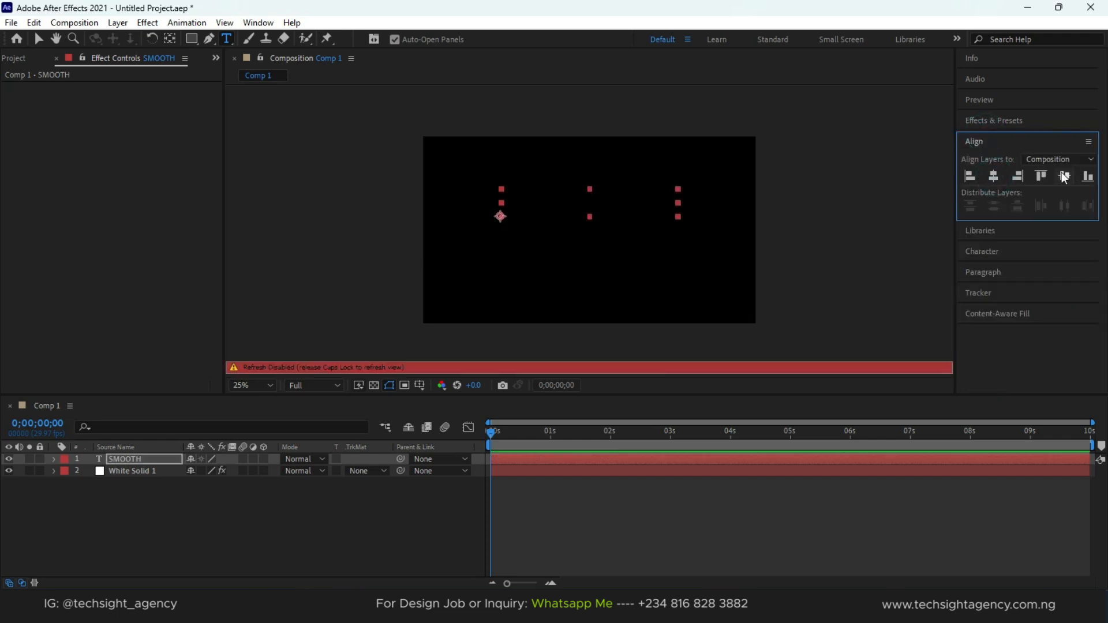
{"action": "left_click", "coordinate": [1065, 178]}
{"action": "key", "text": "Caps_Lock"}
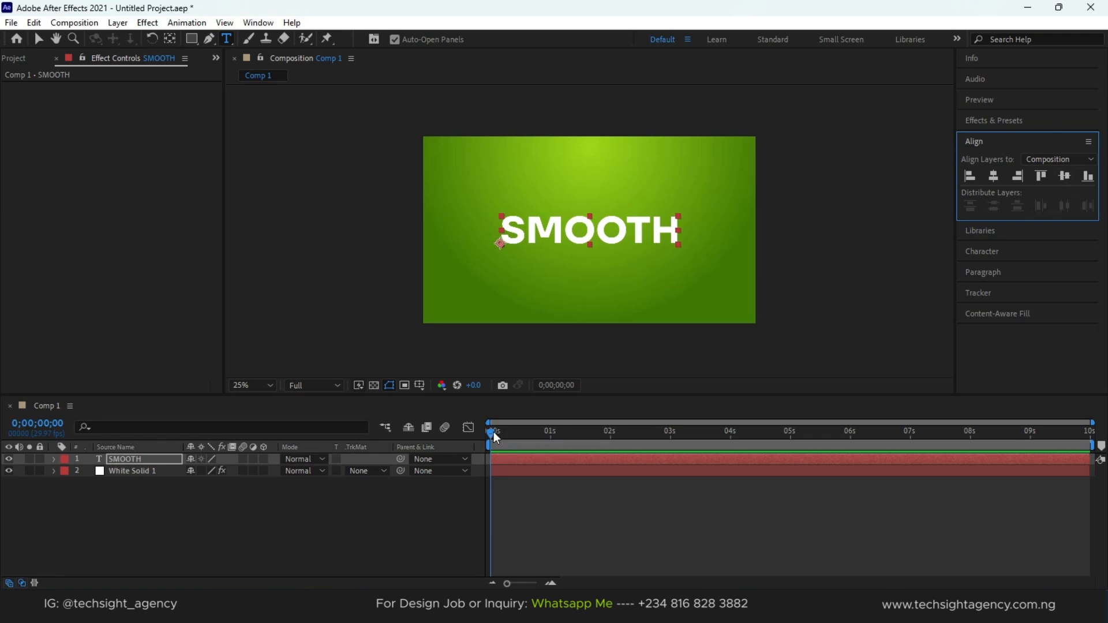
Step: Add a text animator to the SMOOTH layer with Position, Opacity, Tracking and Blur properties
{"action": "left_click", "coordinate": [54, 458]}
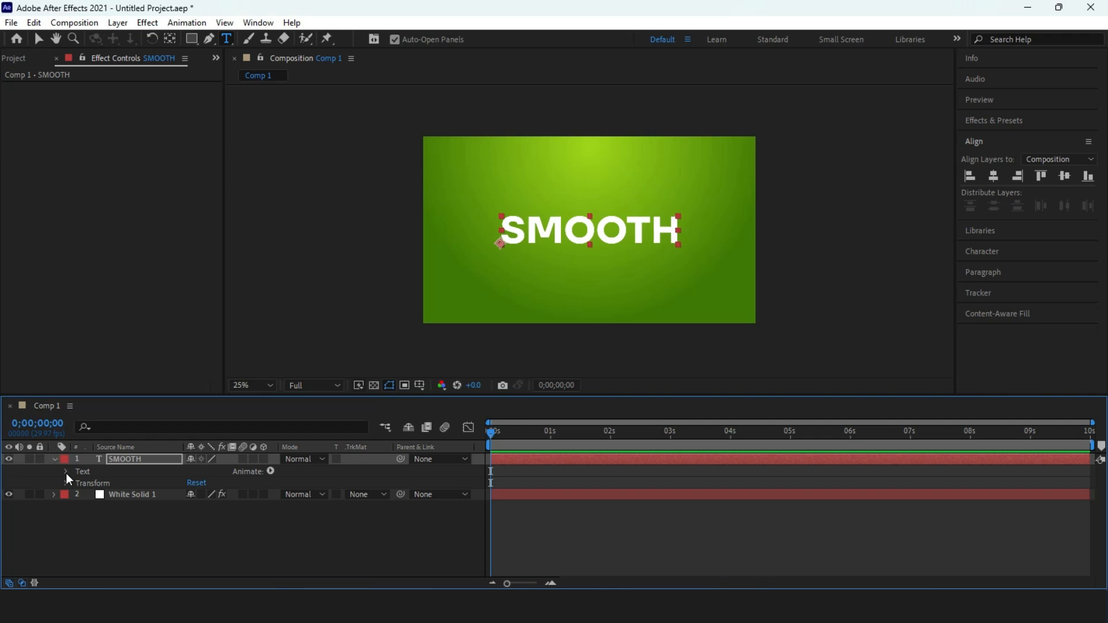
{"action": "left_click", "coordinate": [270, 472]}
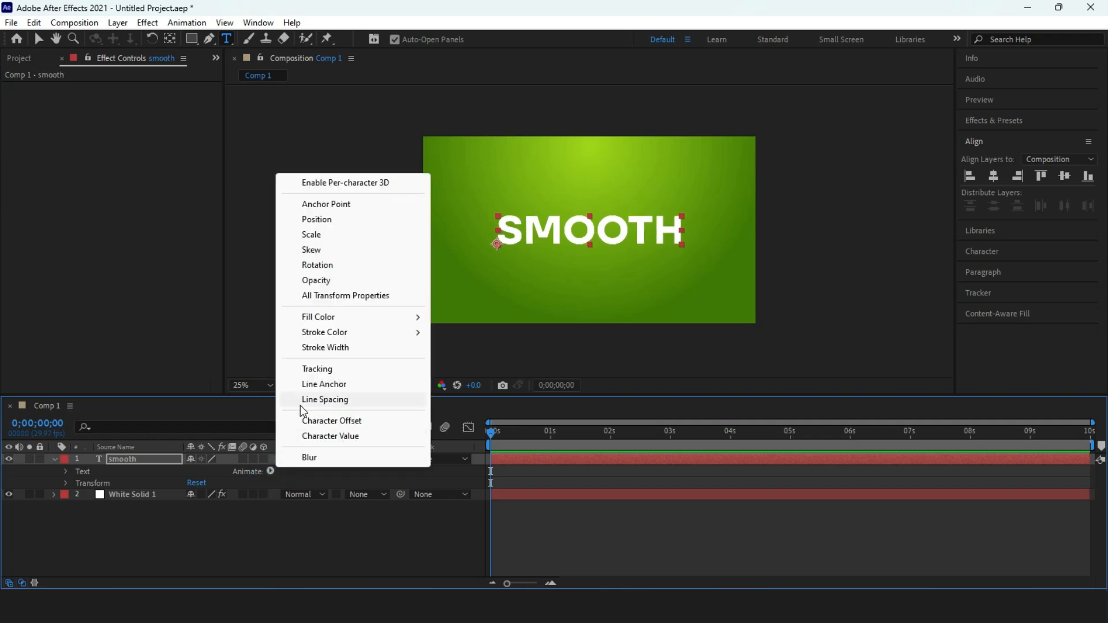
{"action": "left_click", "coordinate": [342, 221]}
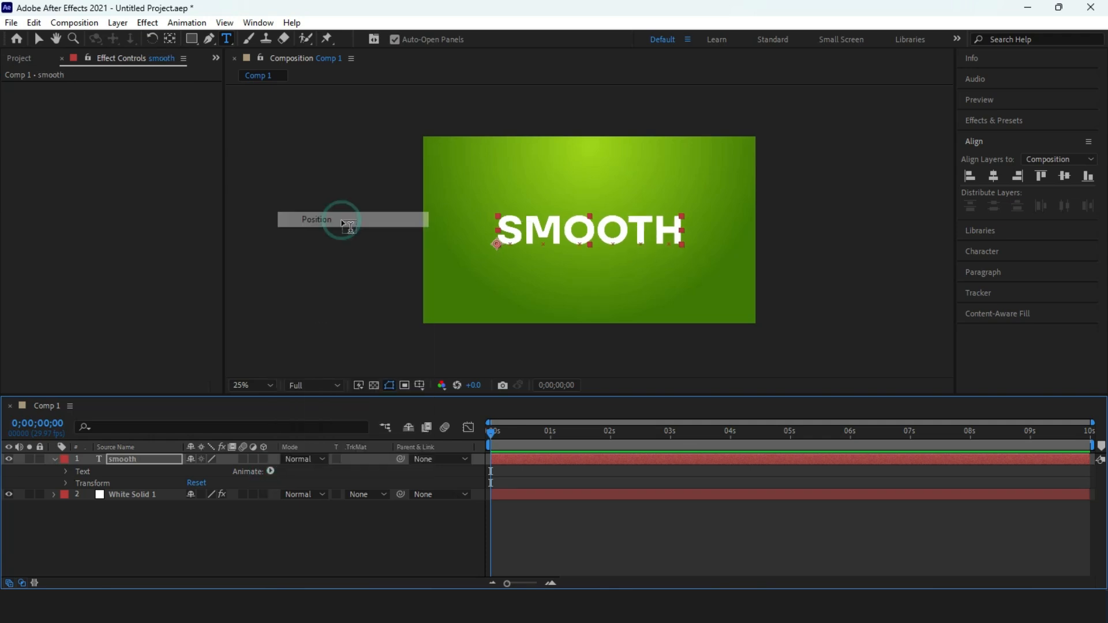
{"action": "left_click", "coordinate": [271, 472]}
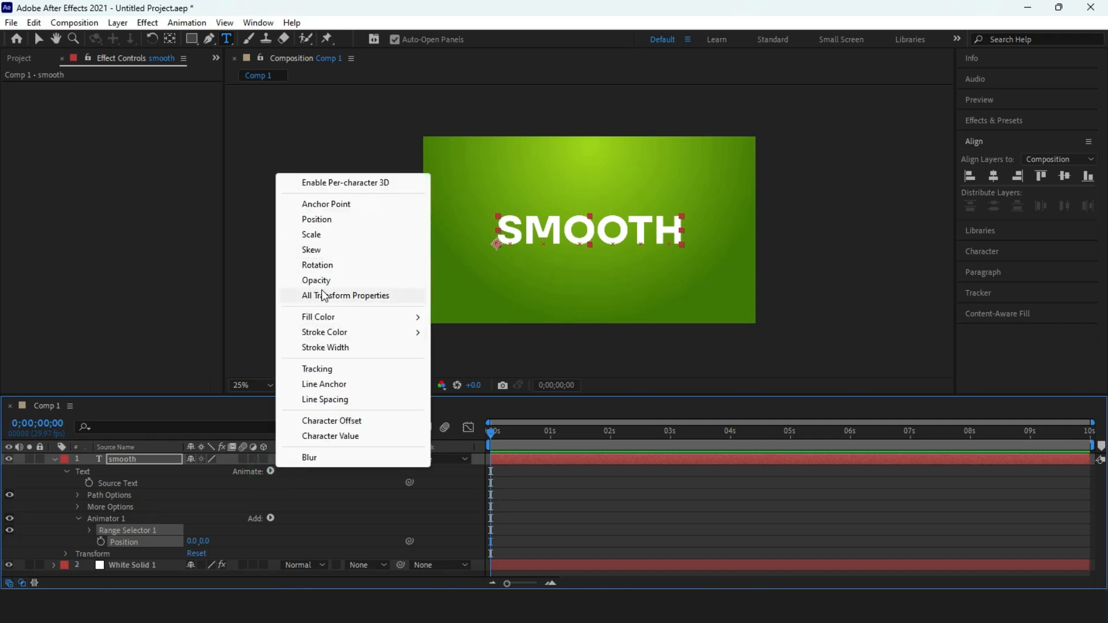
{"action": "left_click", "coordinate": [316, 281]}
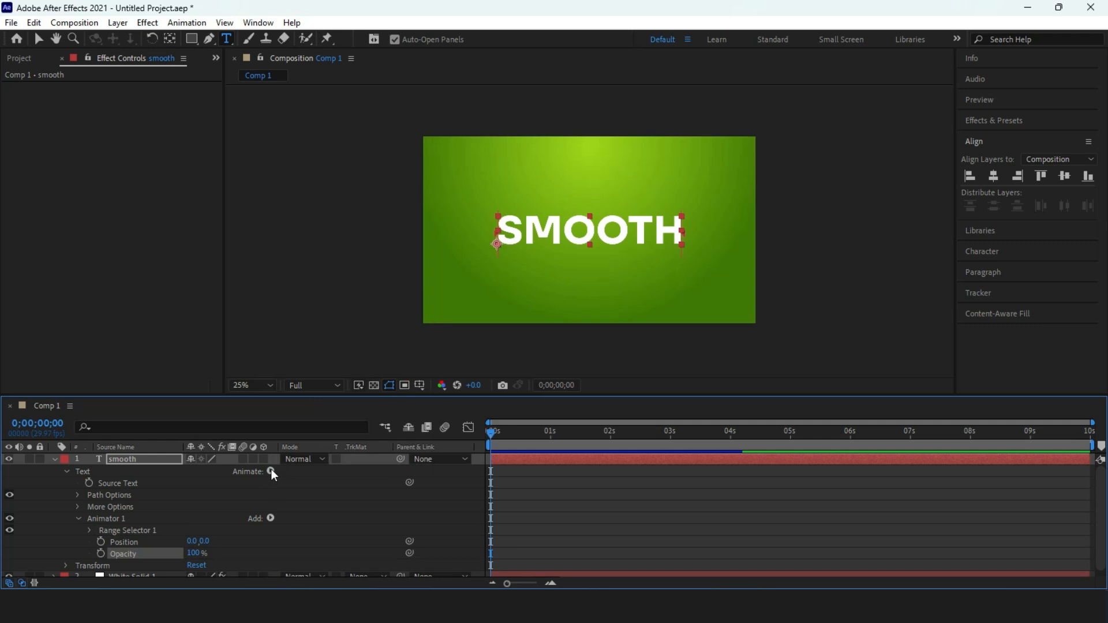
{"action": "left_click", "coordinate": [271, 470]}
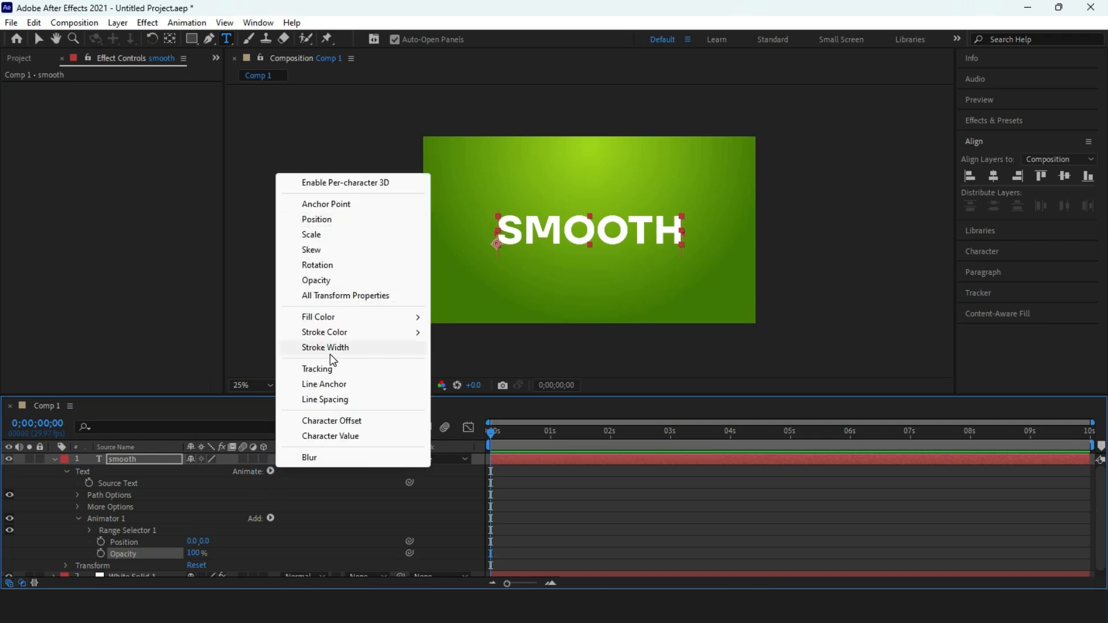
{"action": "left_click", "coordinate": [315, 370]}
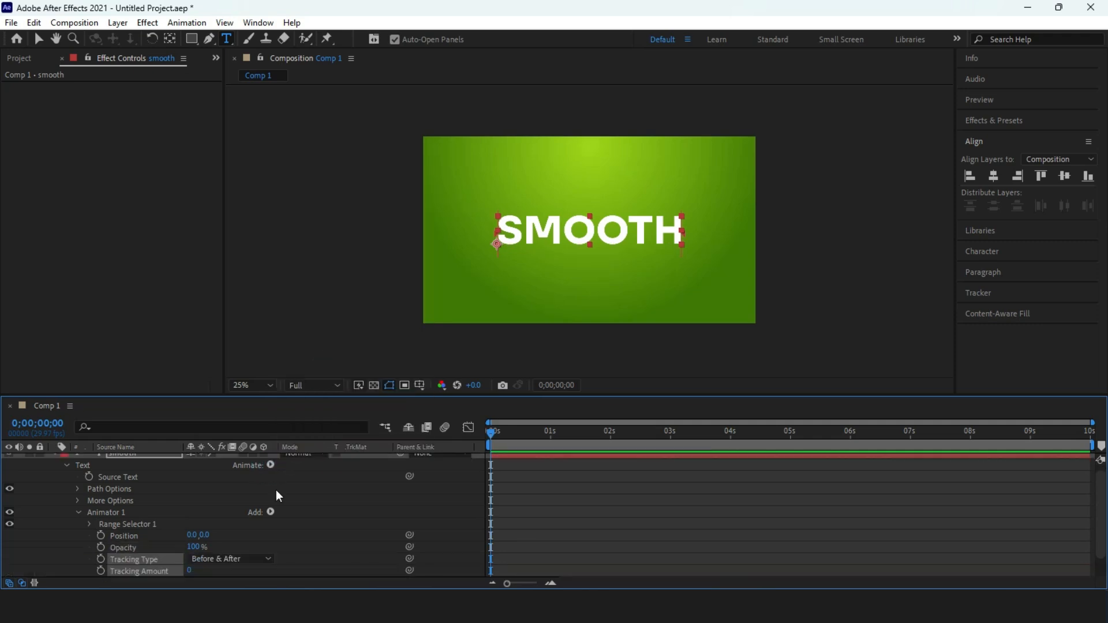
{"action": "left_click", "coordinate": [271, 465]}
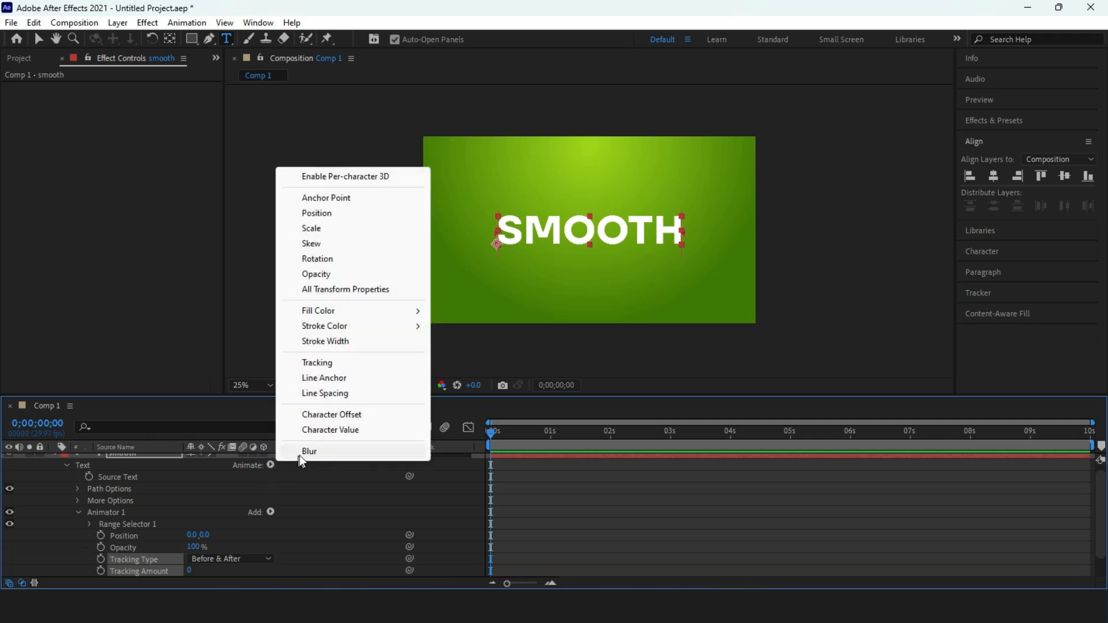
{"action": "left_click", "coordinate": [299, 455]}
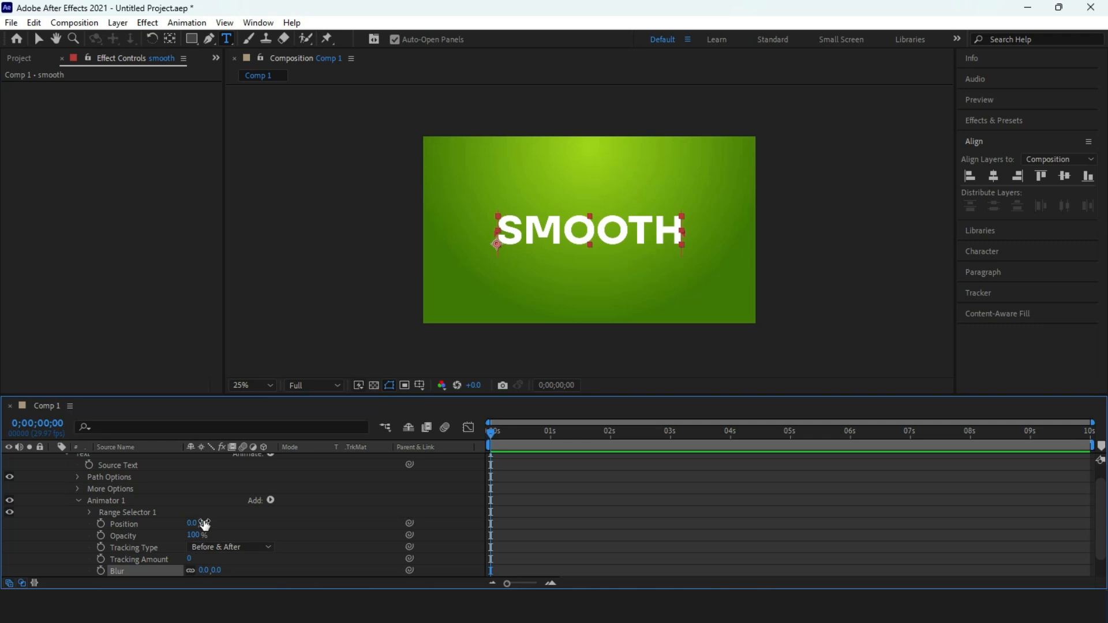
Step: Set Animator 1's Position to 0, 316 to lower the text, and its Tracking Amount to -200
{"action": "left_click_drag", "start_coordinate": [204, 523], "coordinate": [476, 471]}
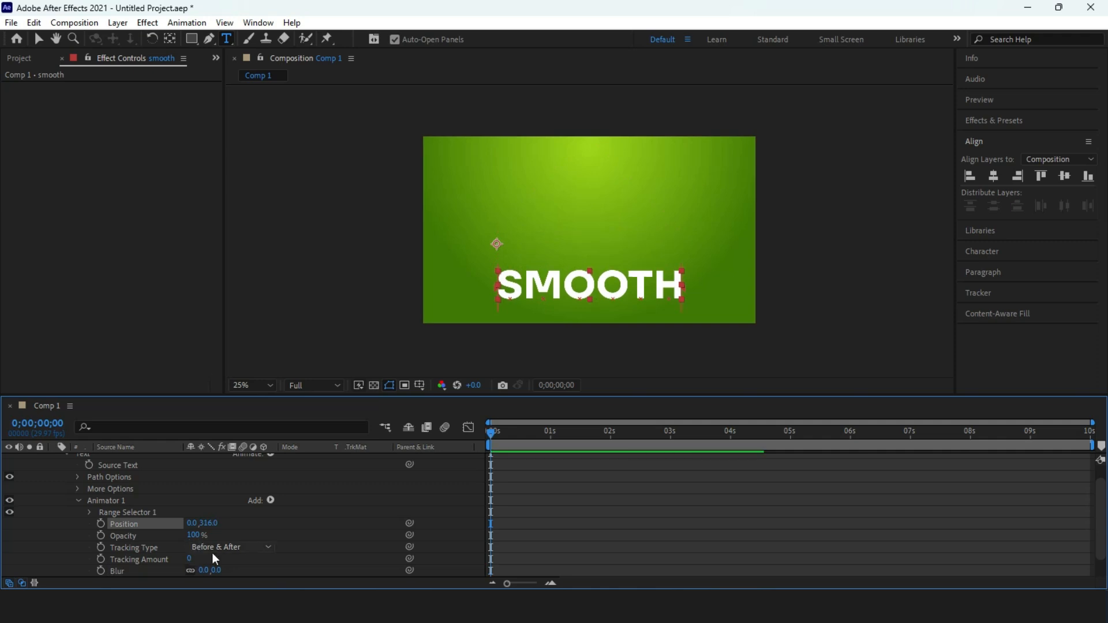
{"action": "left_click", "coordinate": [193, 560]}
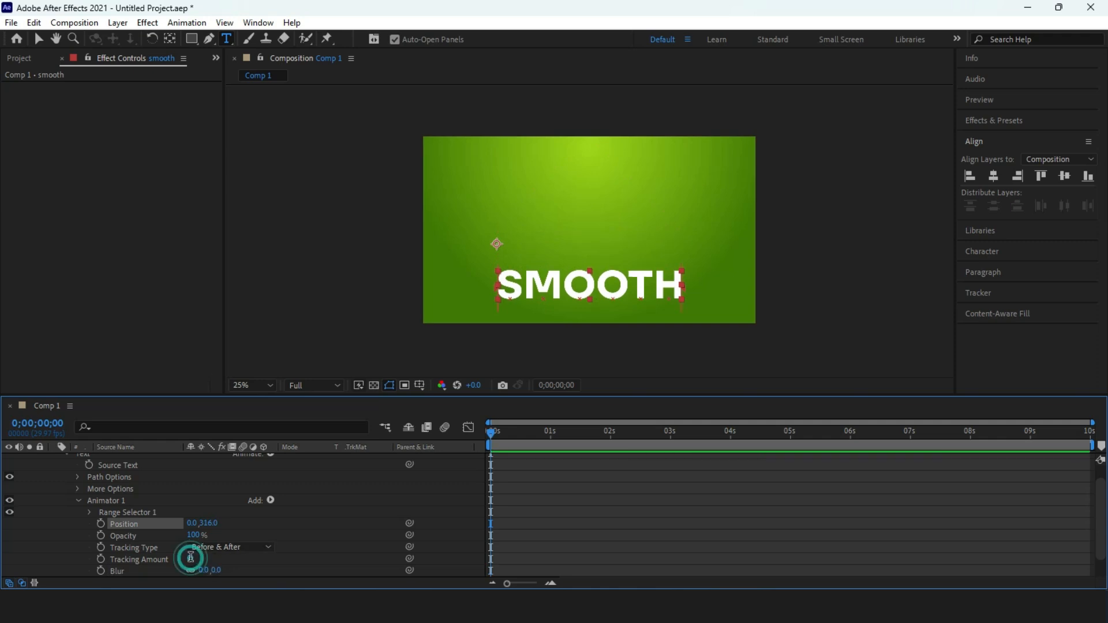
{"action": "type", "text": "-200"}
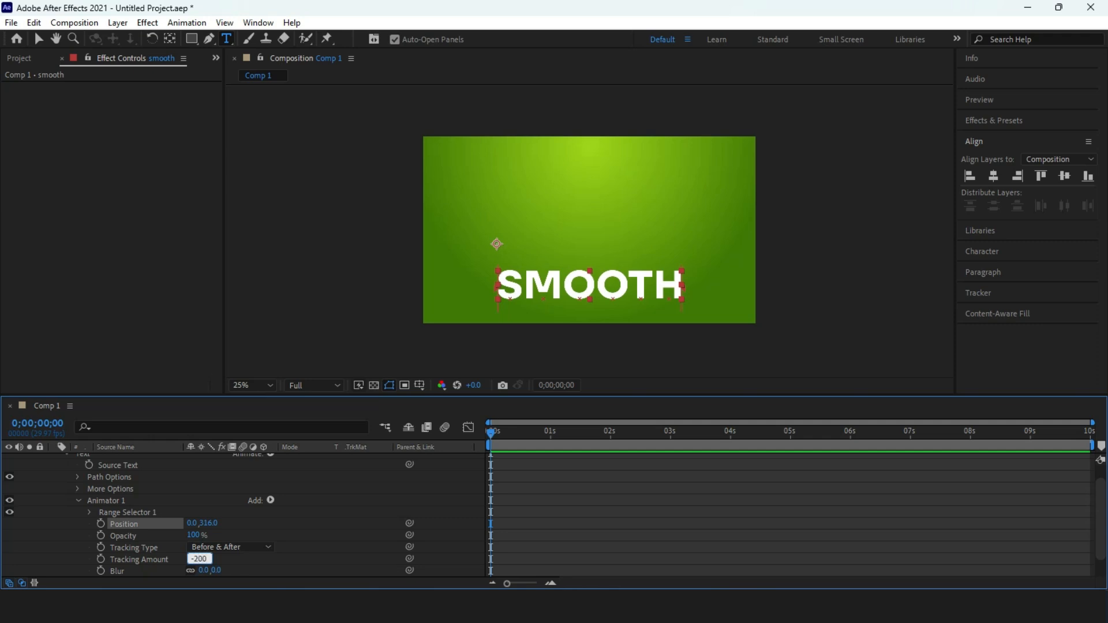
{"action": "key", "text": "Return"}
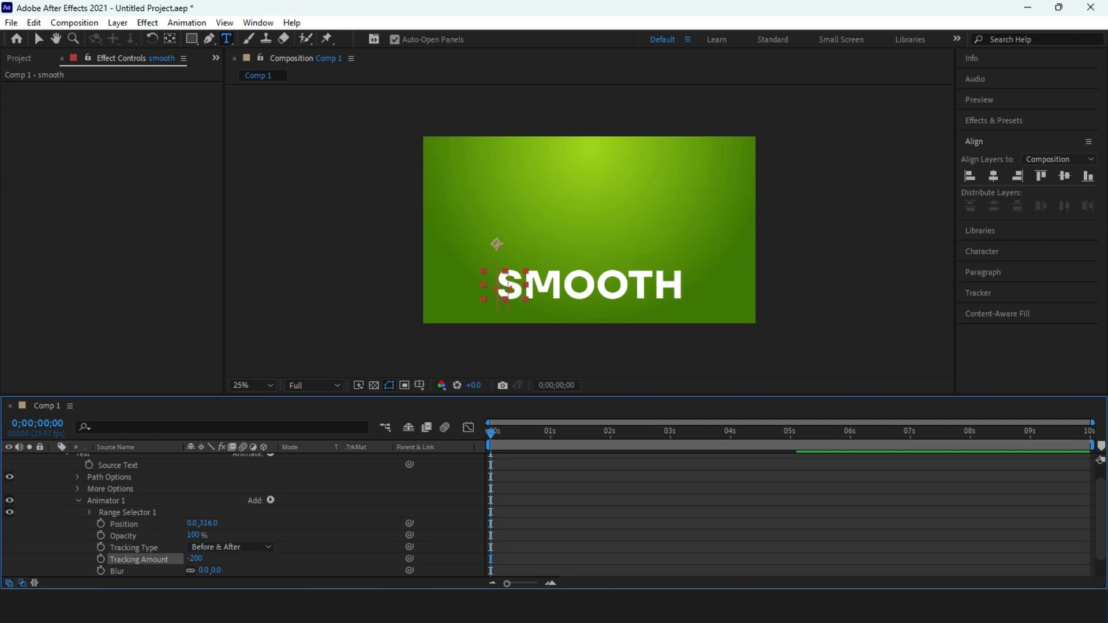
Step: Set Animator 1's linked Blur values to 30, 30
{"action": "left_click", "coordinate": [214, 568]}
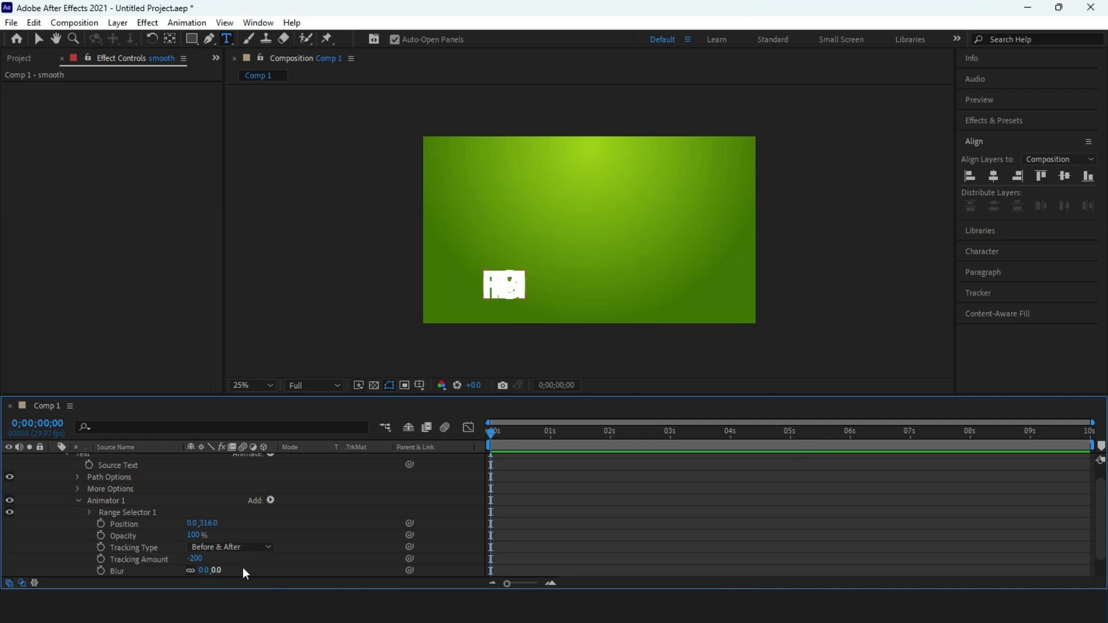
{"action": "left_click", "coordinate": [232, 576]}
{"action": "left_click", "coordinate": [215, 570]}
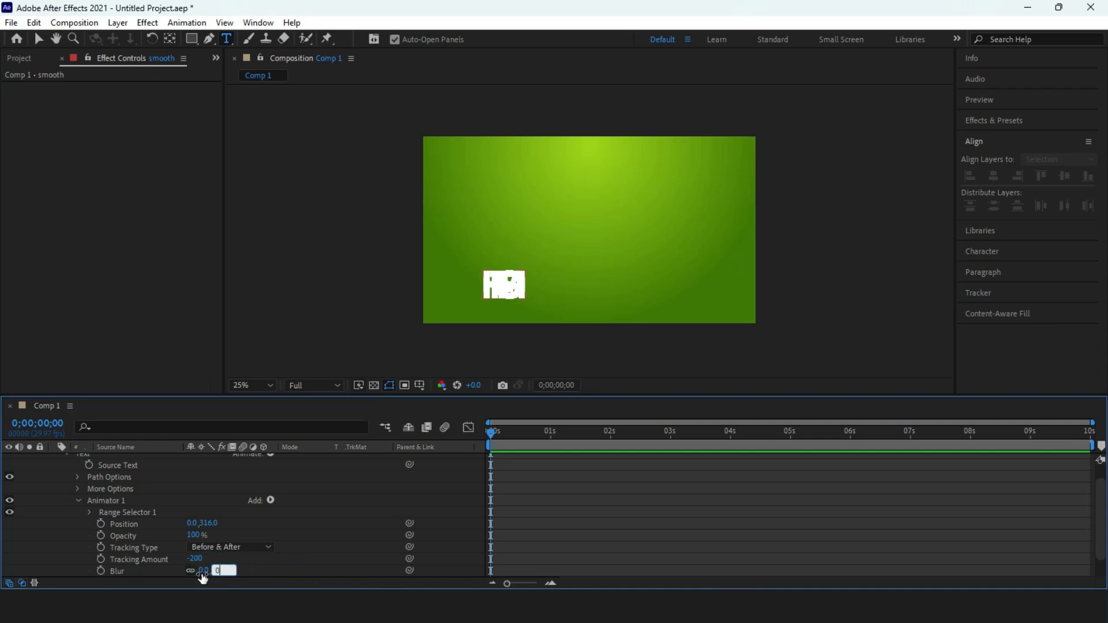
{"action": "type", "text": "50"}
{"action": "key", "text": "Return"}
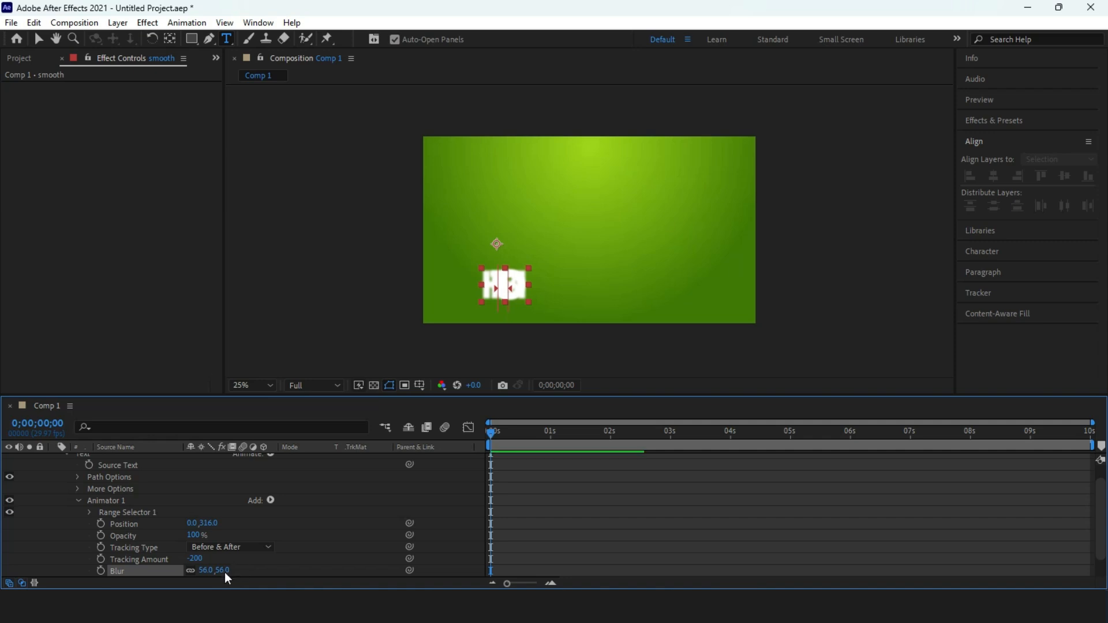
{"action": "mouse_move", "coordinate": [216, 572]}
{"action": "left_mouse_down"}
{"action": "mouse_move", "coordinate": [196, 573]}
{"action": "mouse_move", "coordinate": [212, 577]}
{"action": "left_mouse_up"}
{"action": "left_click", "coordinate": [210, 572]}
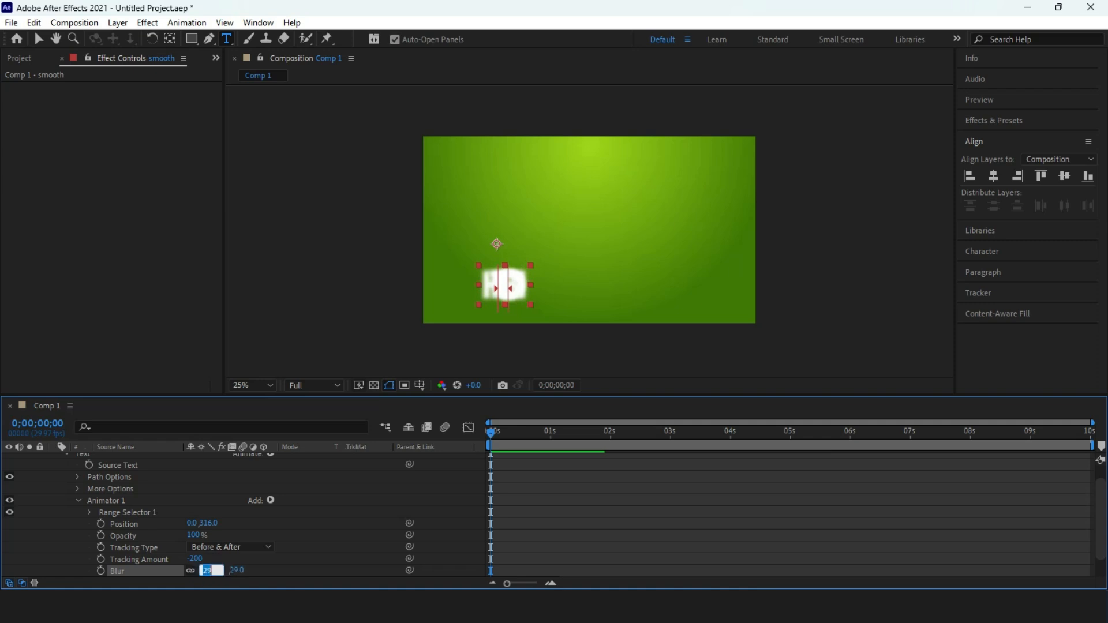
{"action": "type", "text": "30"}
{"action": "key", "text": "Return"}
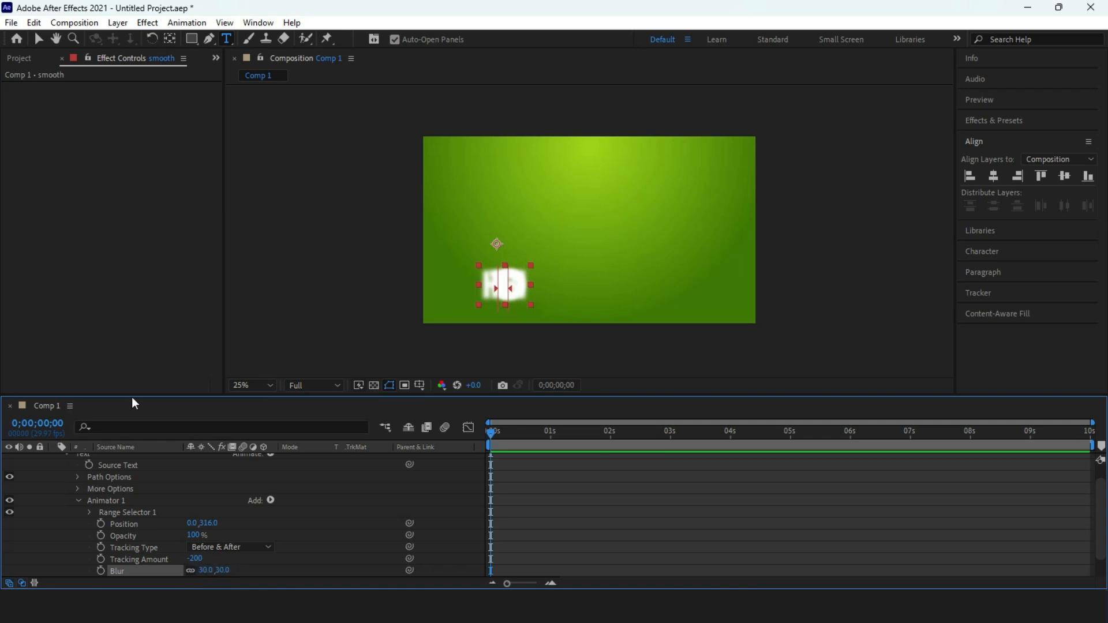
Step: Reduce Animator 1's Opacity to 0%
{"action": "left_click", "coordinate": [195, 535]}
{"action": "type", "text": "5"}
{"action": "key", "text": "Return"}
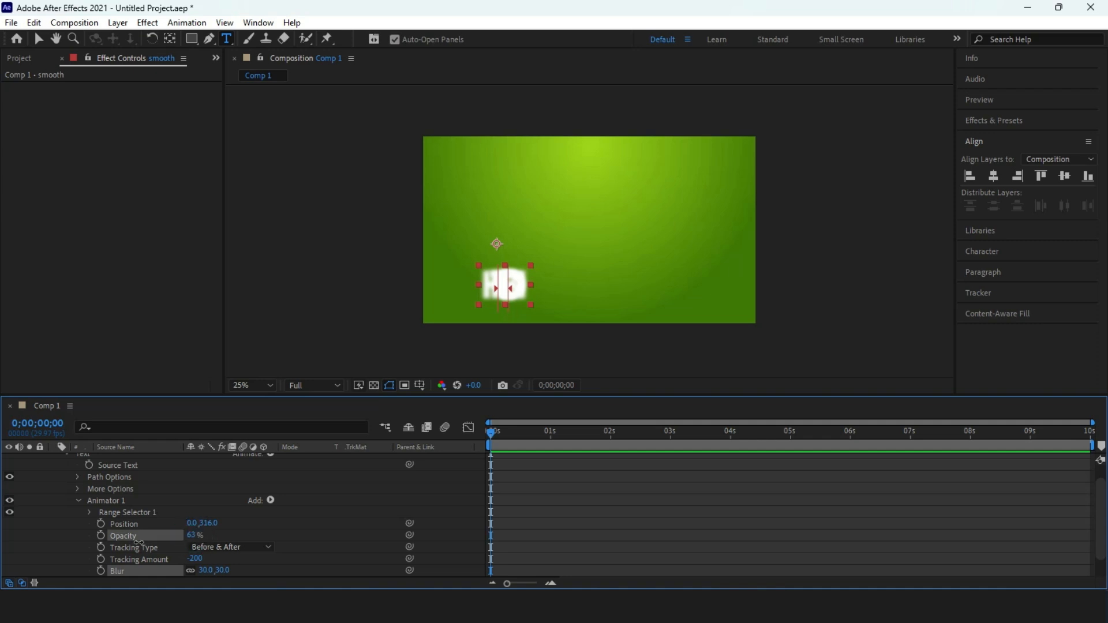
{"action": "left_click_drag", "start_coordinate": [96, 555], "coordinate": [95, 555]}
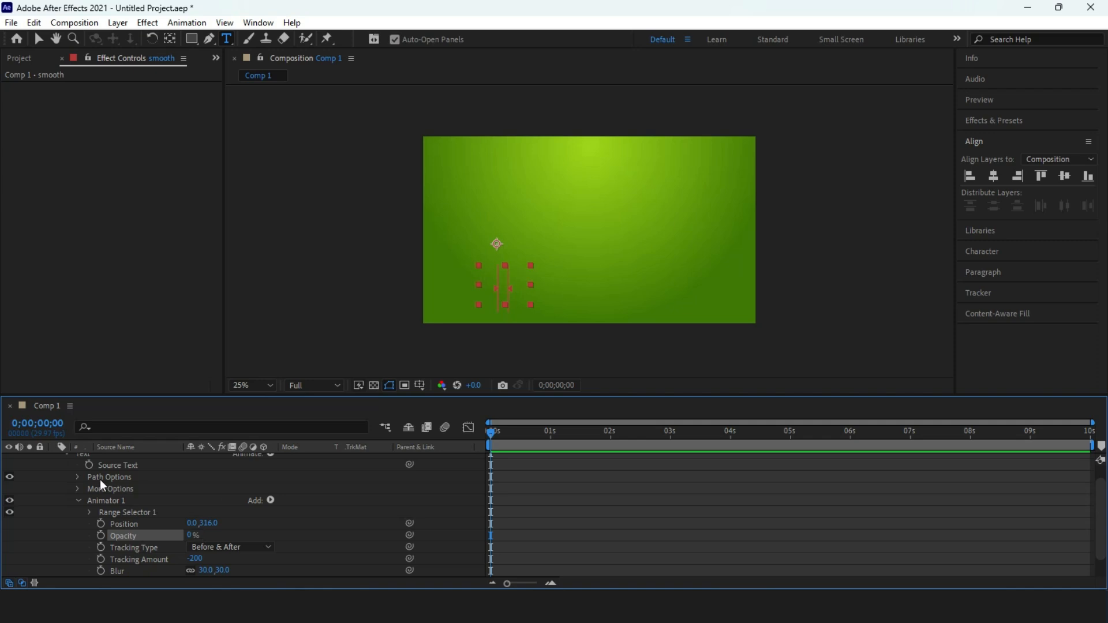
Step: Keyframe Range Selector 1's Start from 0% at 0 seconds to 100% at 1 second
{"action": "left_click", "coordinate": [89, 513]}
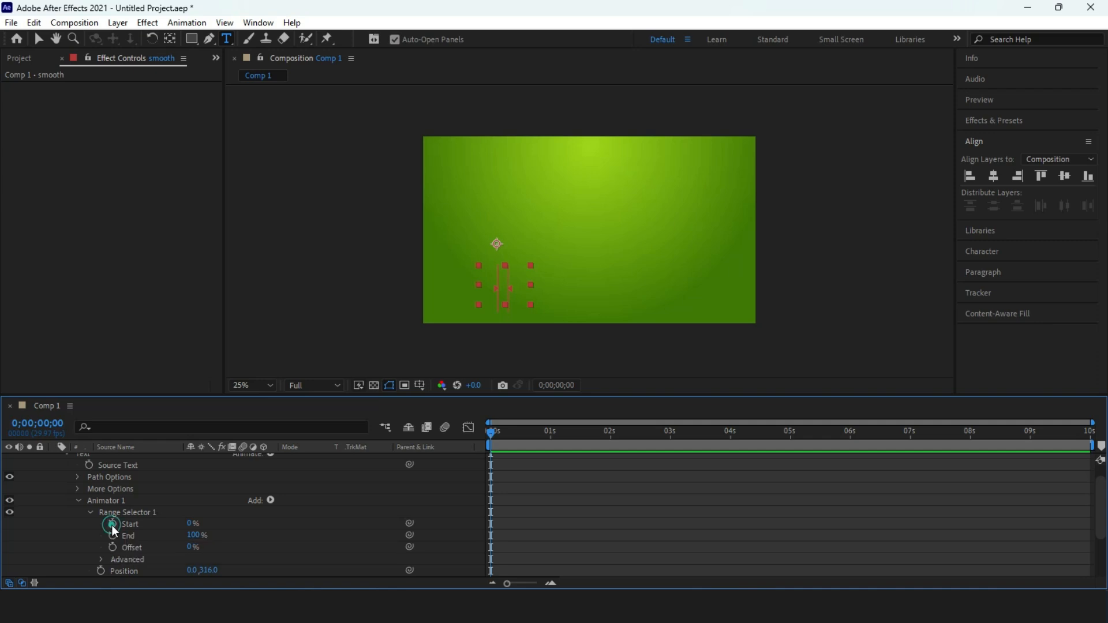
{"action": "left_click", "coordinate": [112, 525]}
{"action": "left_click_drag", "start_coordinate": [494, 431], "coordinate": [555, 431]}
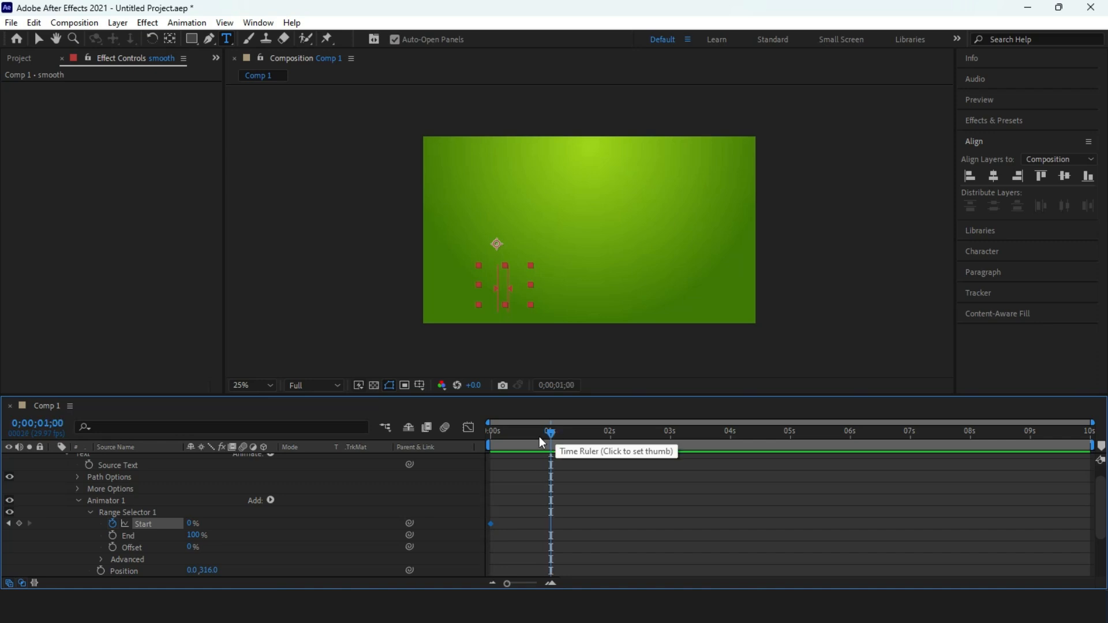
{"action": "left_click_drag", "start_coordinate": [186, 523], "coordinate": [492, 510]}
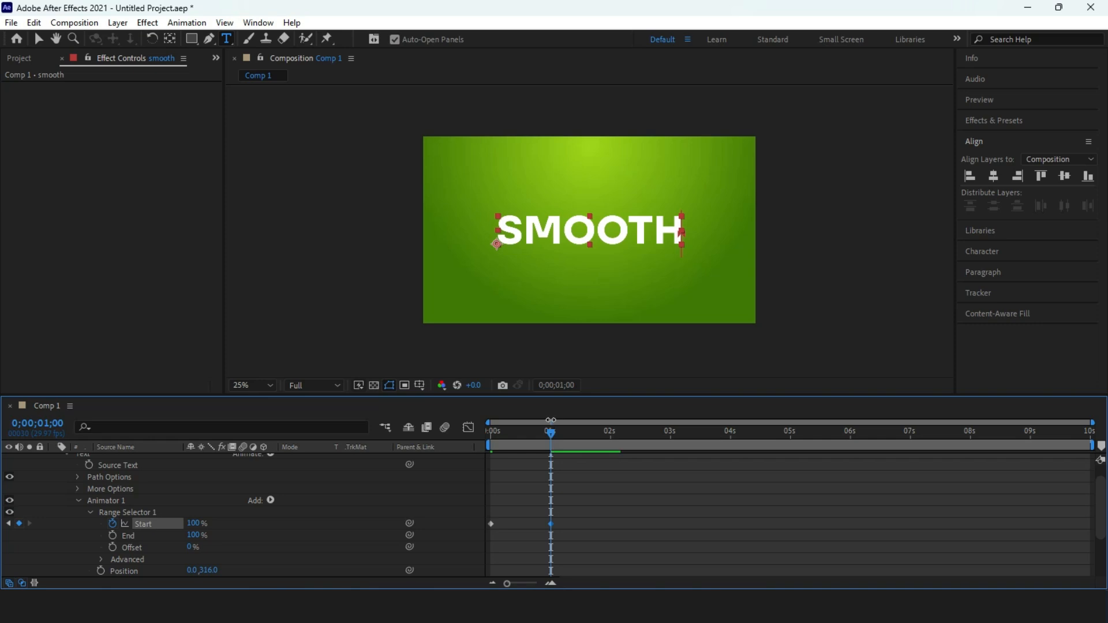
Step: Preview the letter-by-letter text reveal from the beginning of the composition
{"action": "left_click", "coordinate": [489, 437]}
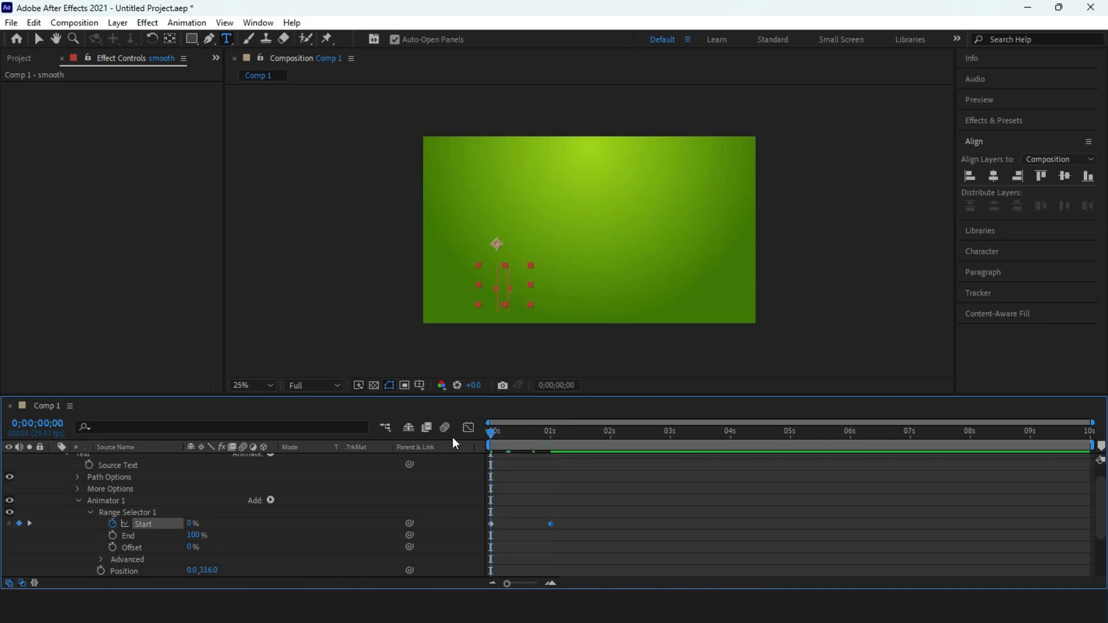
{"action": "key", "text": "space"}
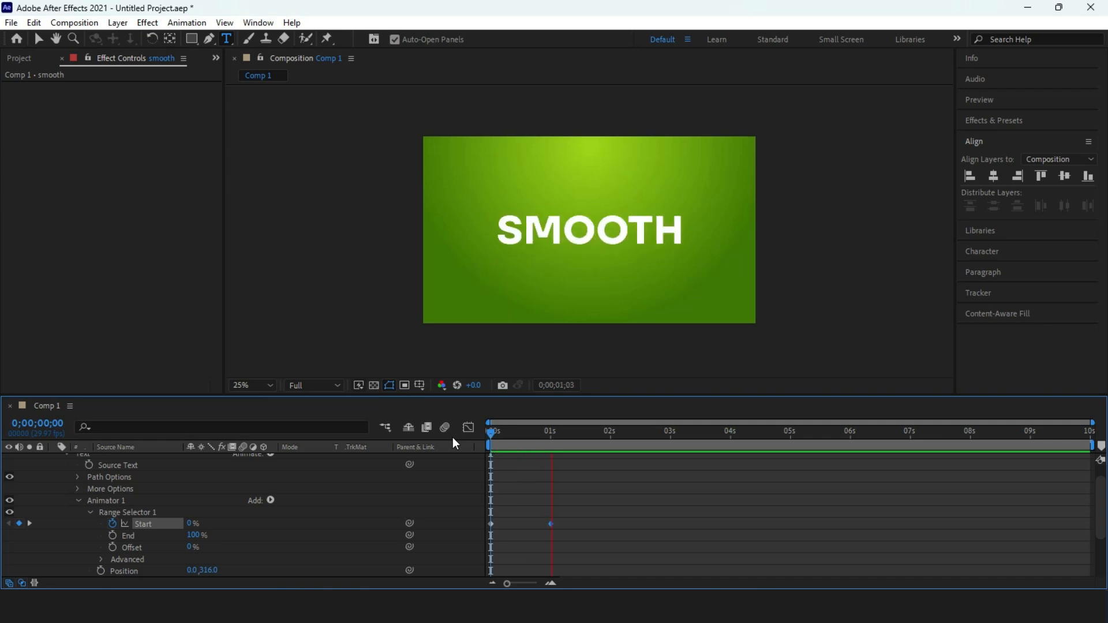
{"action": "left_click", "coordinate": [500, 428]}
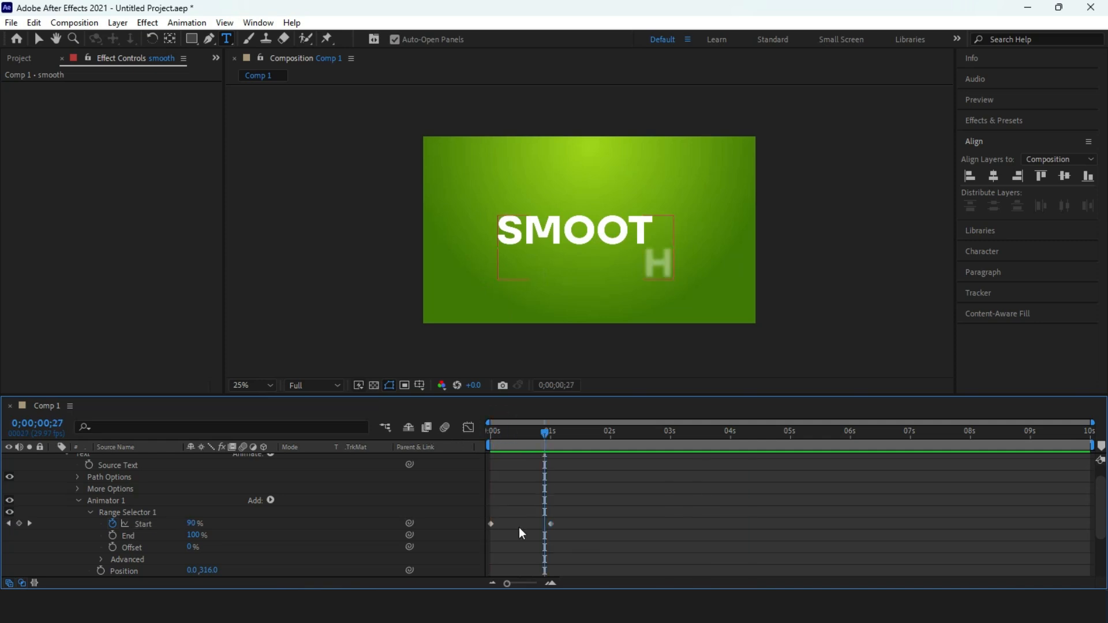
Step: Apply Easy Ease to both Start keyframes of Range Selector 1
{"action": "left_click_drag", "start_coordinate": [577, 536], "coordinate": [479, 508]}
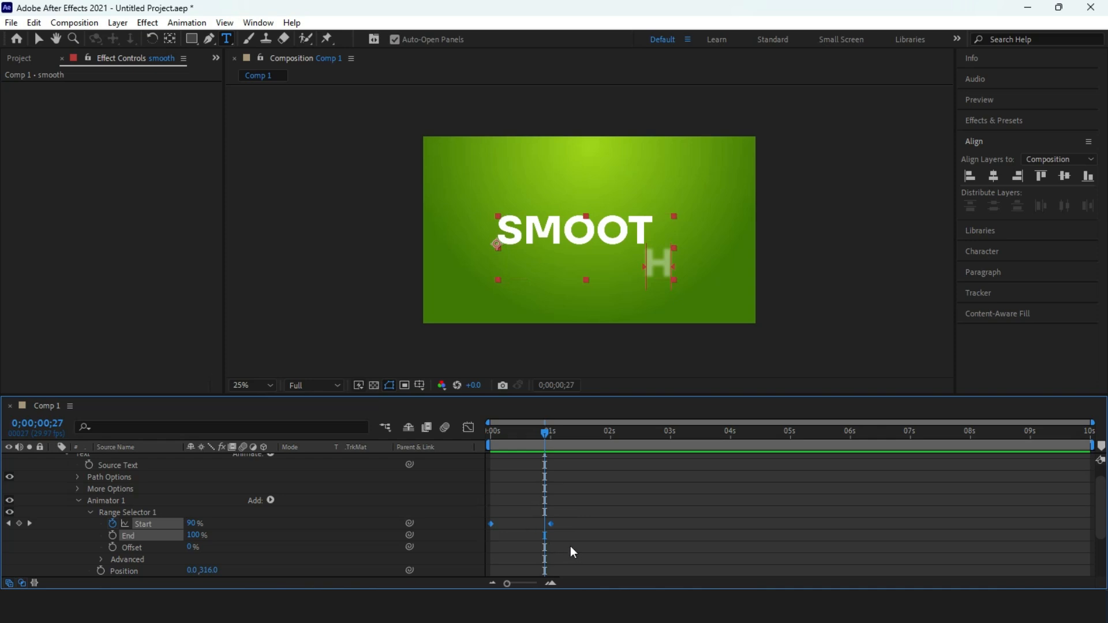
{"action": "right_click", "coordinate": [551, 524]}
{"action": "mouse_move", "coordinate": [622, 516]}
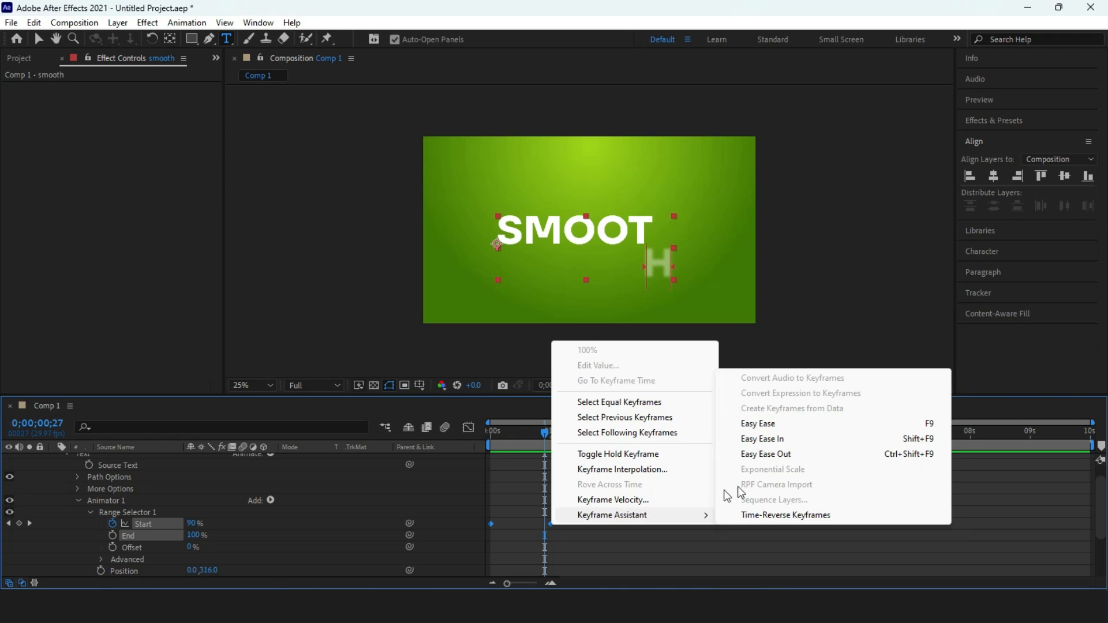
{"action": "left_click", "coordinate": [788, 425]}
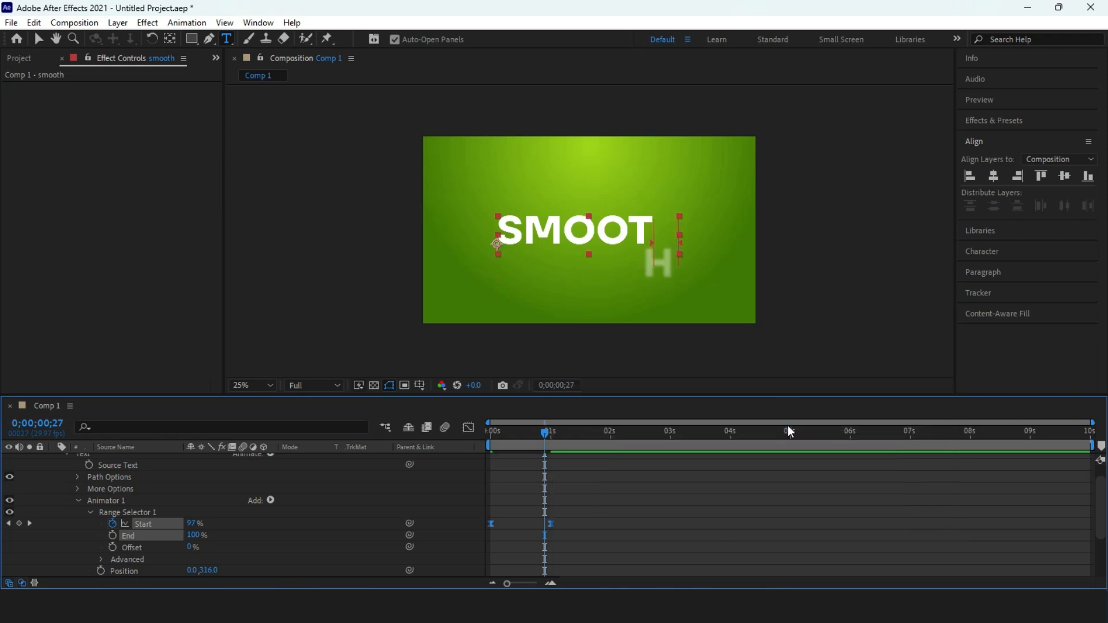
Step: Sharpen the Start keyframes' speed curve into a steep central peak in the Graph Editor, with an influence of about 79%
{"action": "left_click", "coordinate": [463, 428]}
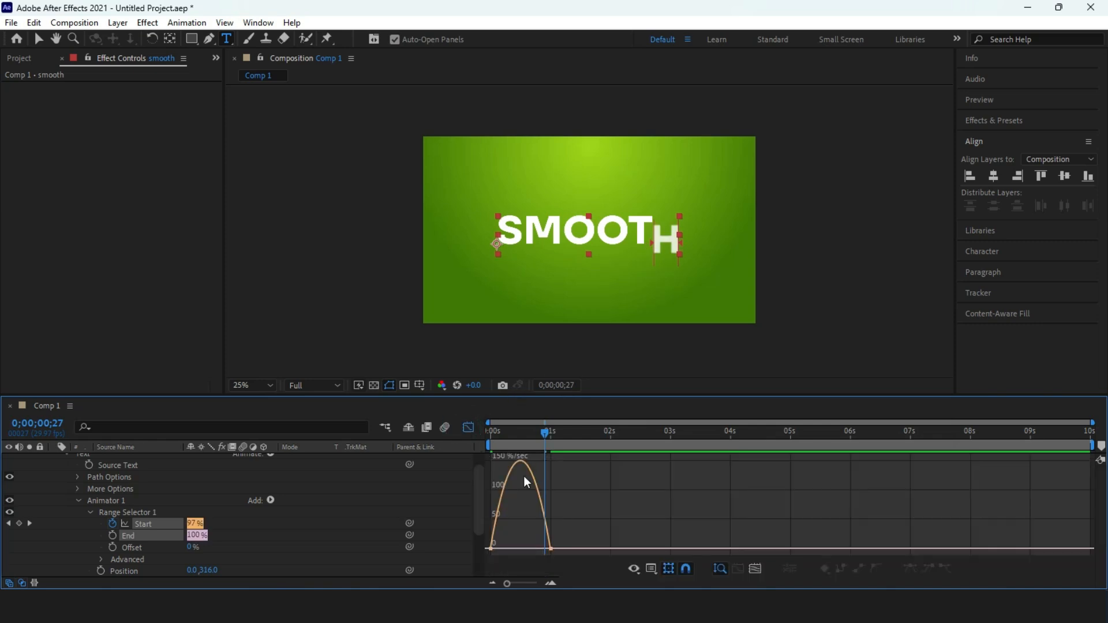
{"action": "left_click_drag", "start_coordinate": [577, 510], "coordinate": [512, 545]}
{"action": "left_click", "coordinate": [502, 545]}
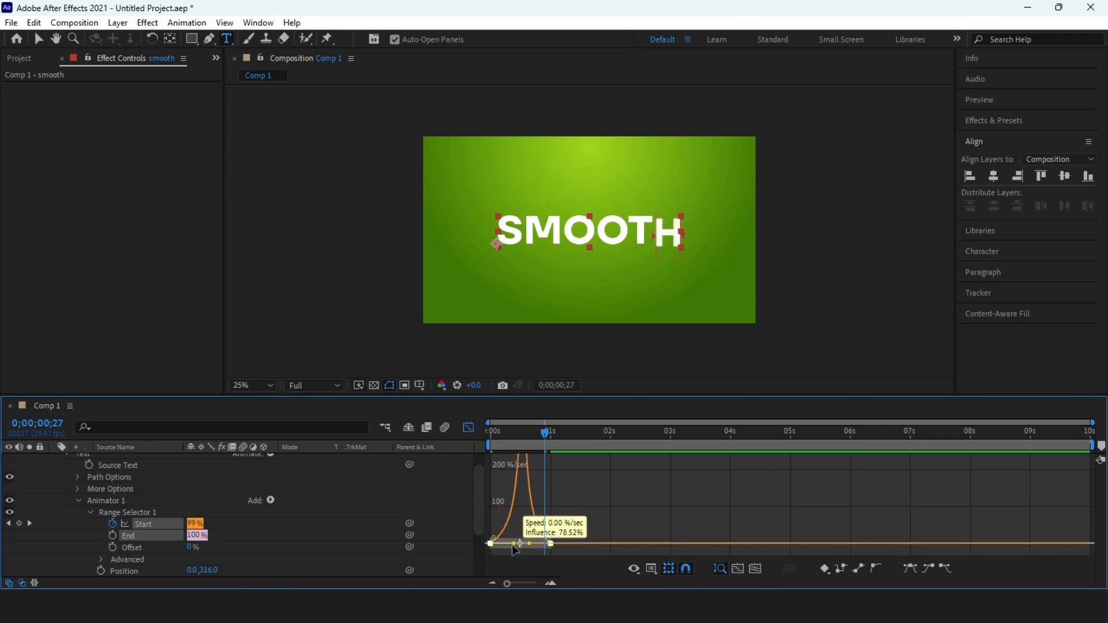
{"action": "left_click", "coordinate": [470, 426]}
Step: Play back the eased text reveal from the start of the composition to check its motion
{"action": "left_click_drag", "start_coordinate": [518, 438], "coordinate": [457, 452]}
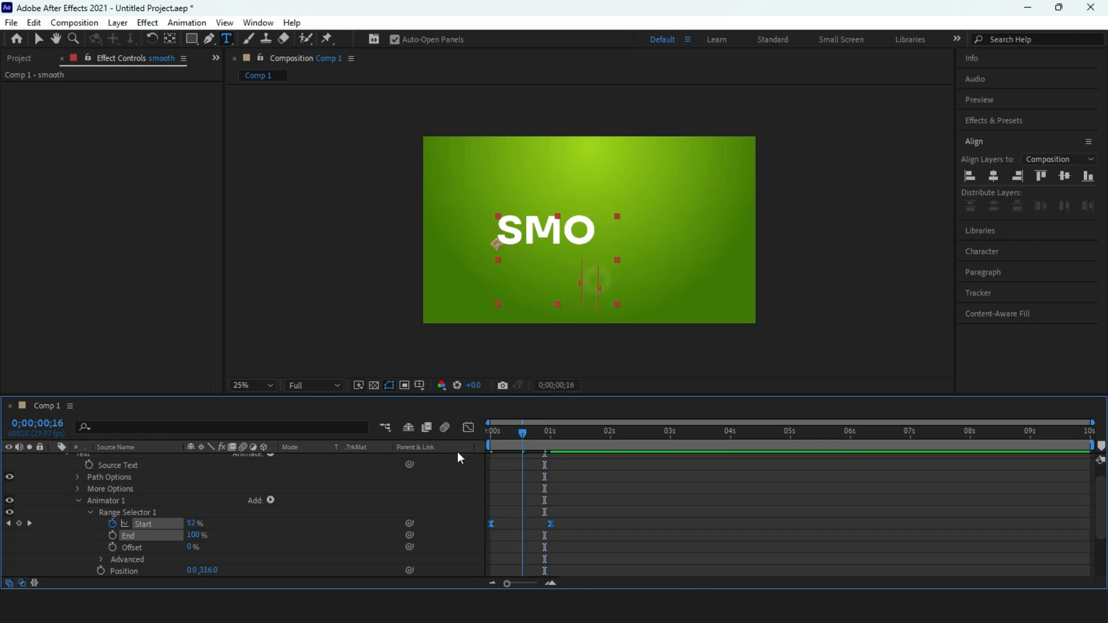
{"action": "key", "text": "space"}
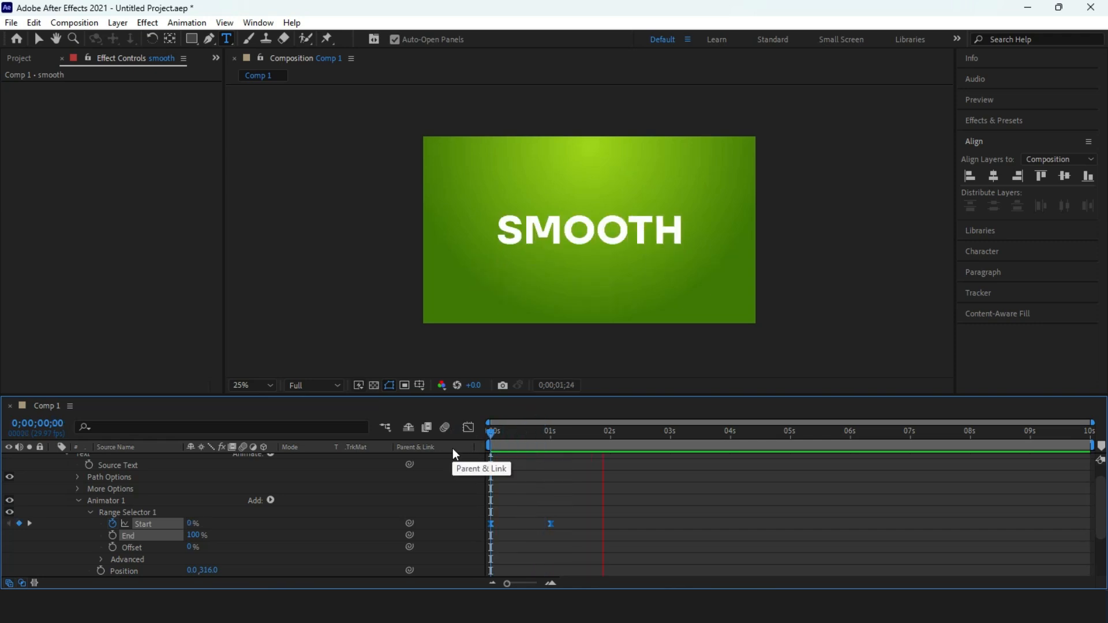
{"action": "key", "text": "space"}
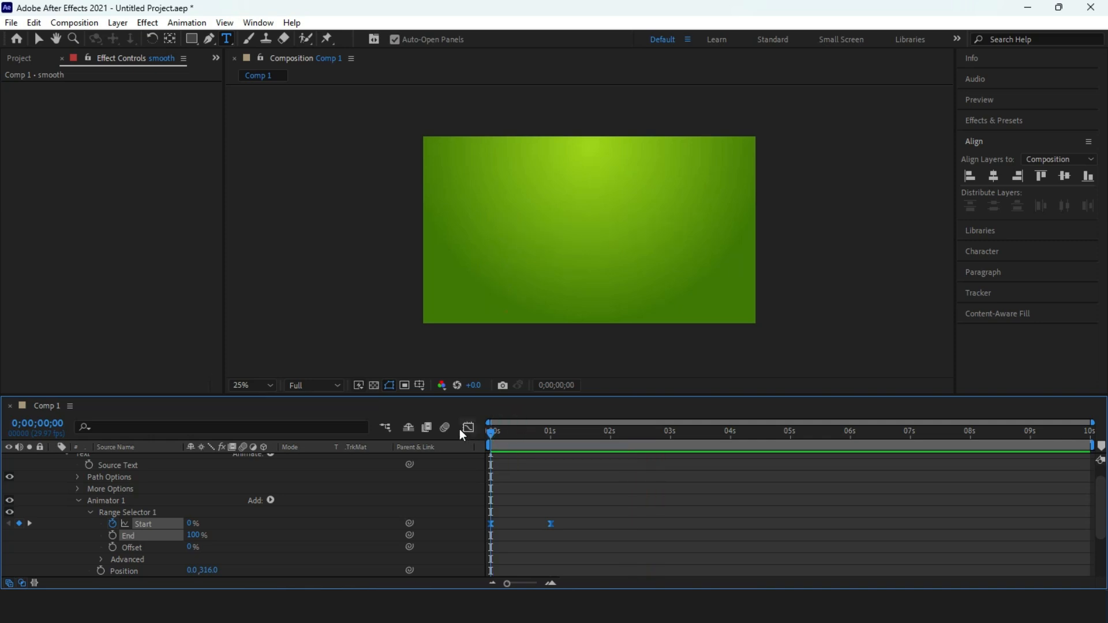
{"action": "key", "text": "space"}
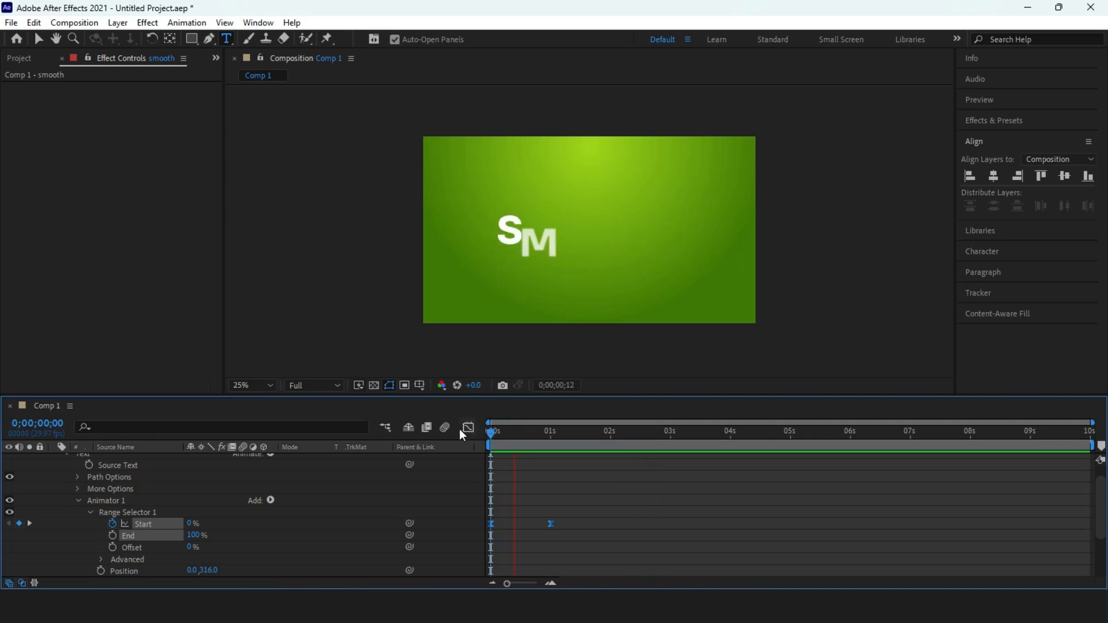